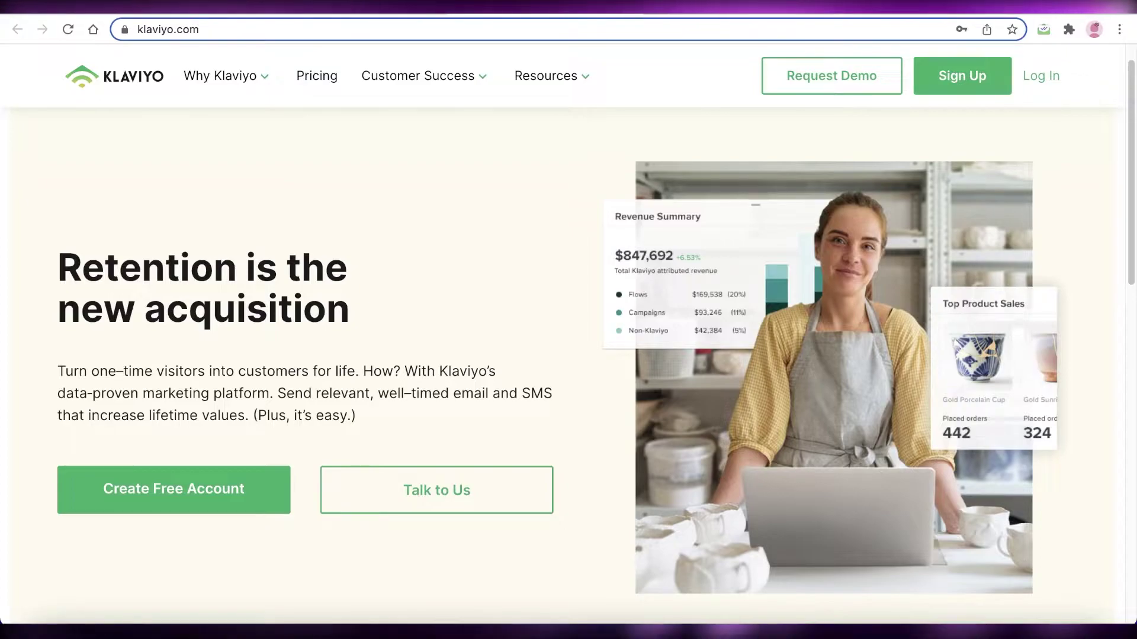
# Scroll the Klaviyo homepage and look over the free account signup form.
pyautogui.scroll(-7, 555, 442)
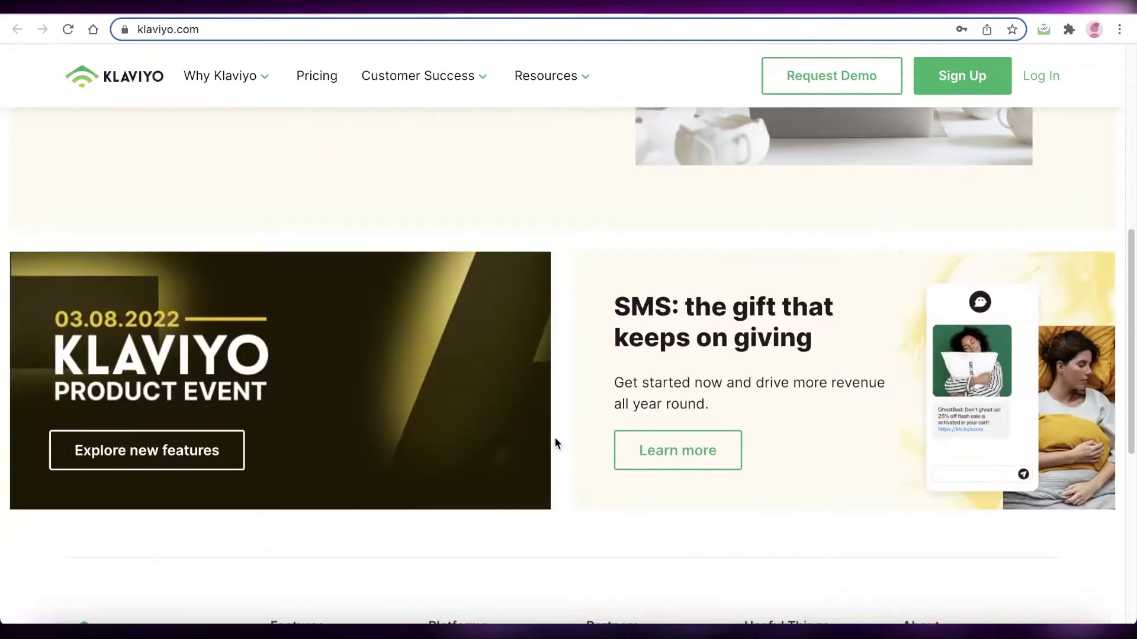
pyautogui.scroll(-3, 554, 450)
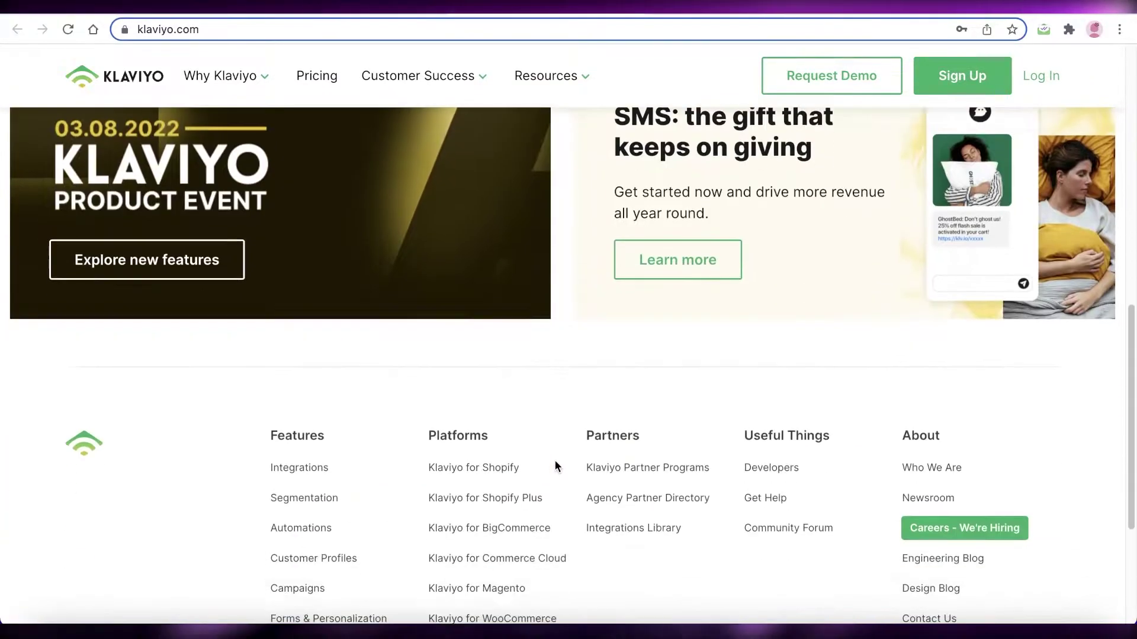
pyautogui.scroll(11, 555, 460)
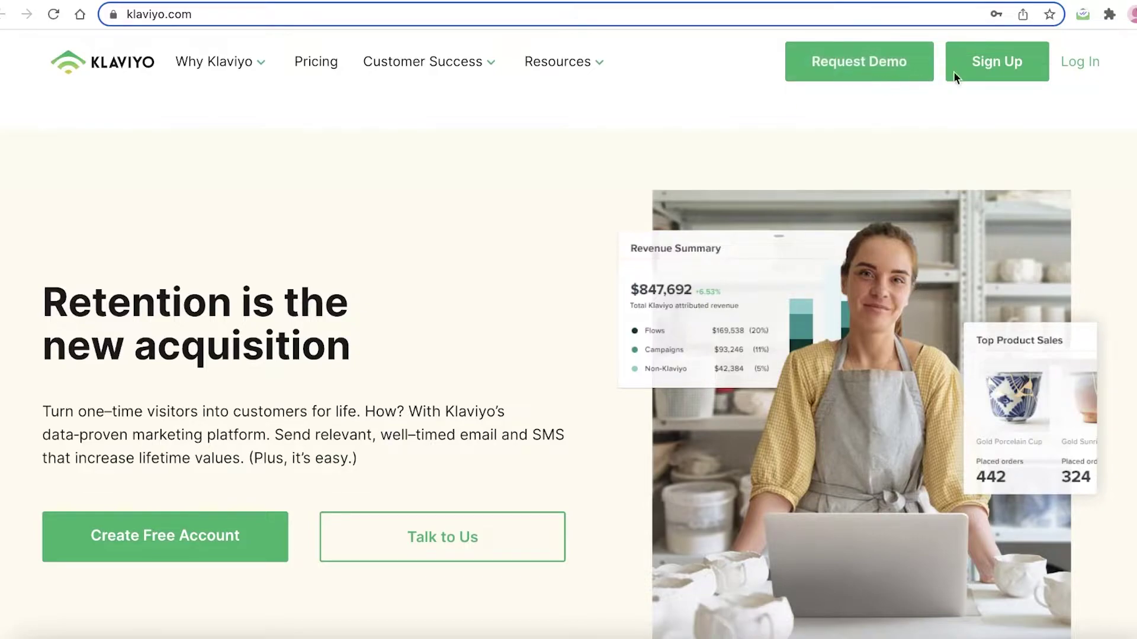
pyautogui.click(966, 64)
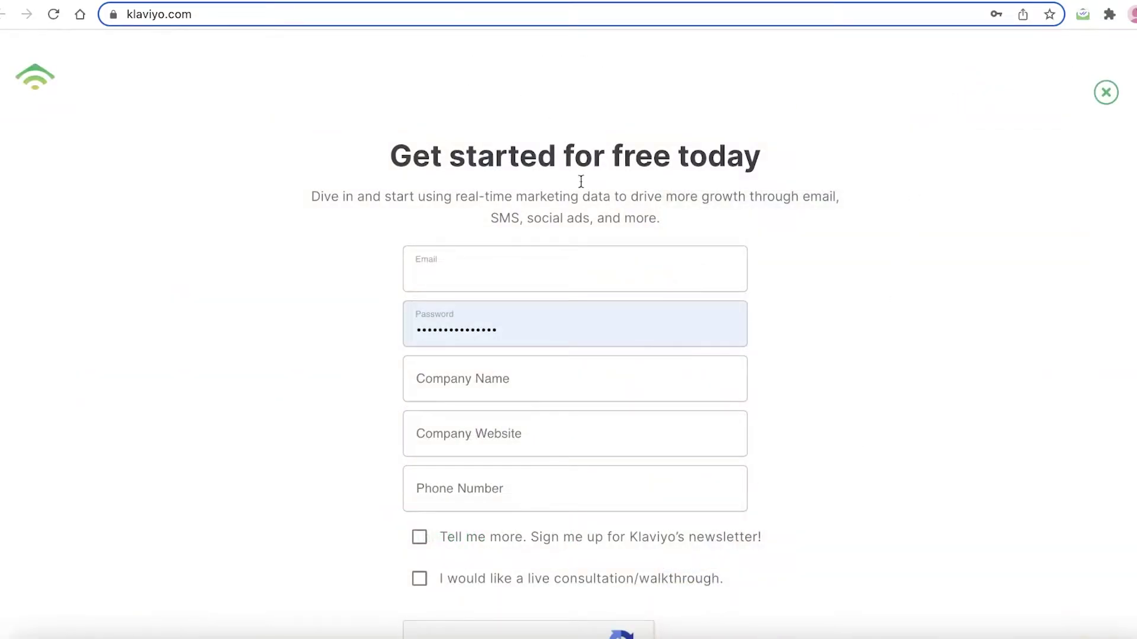
pyautogui.scroll(-3, 580, 182)
pyautogui.scroll(3, 657, 322)
pyautogui.scroll(-3, 662, 342)
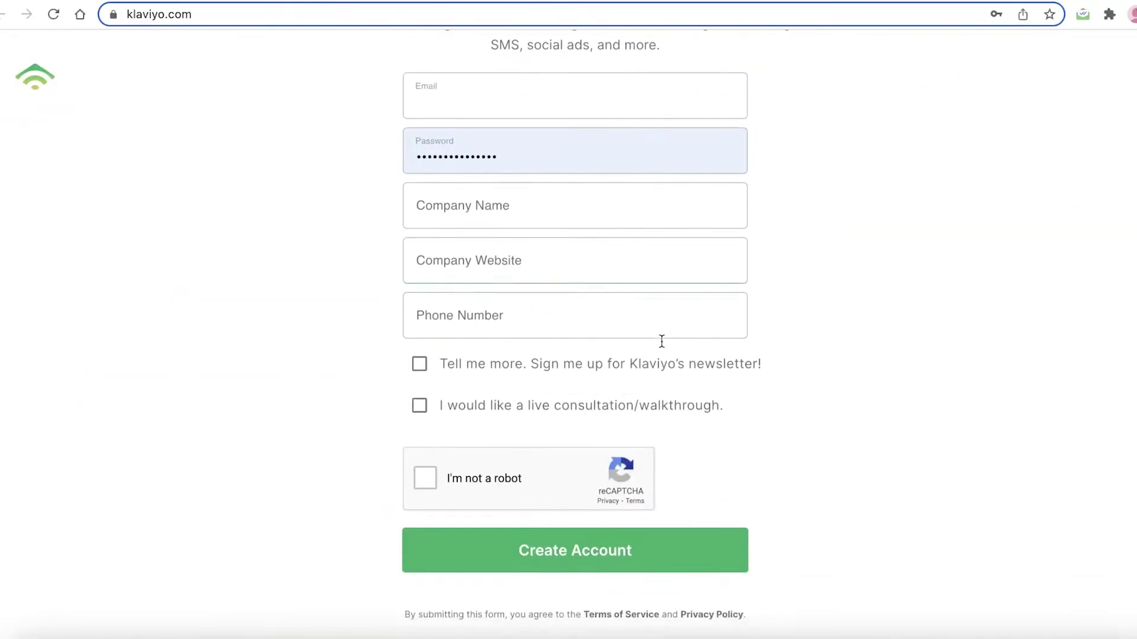
pyautogui.scroll(-1, 601, 355)
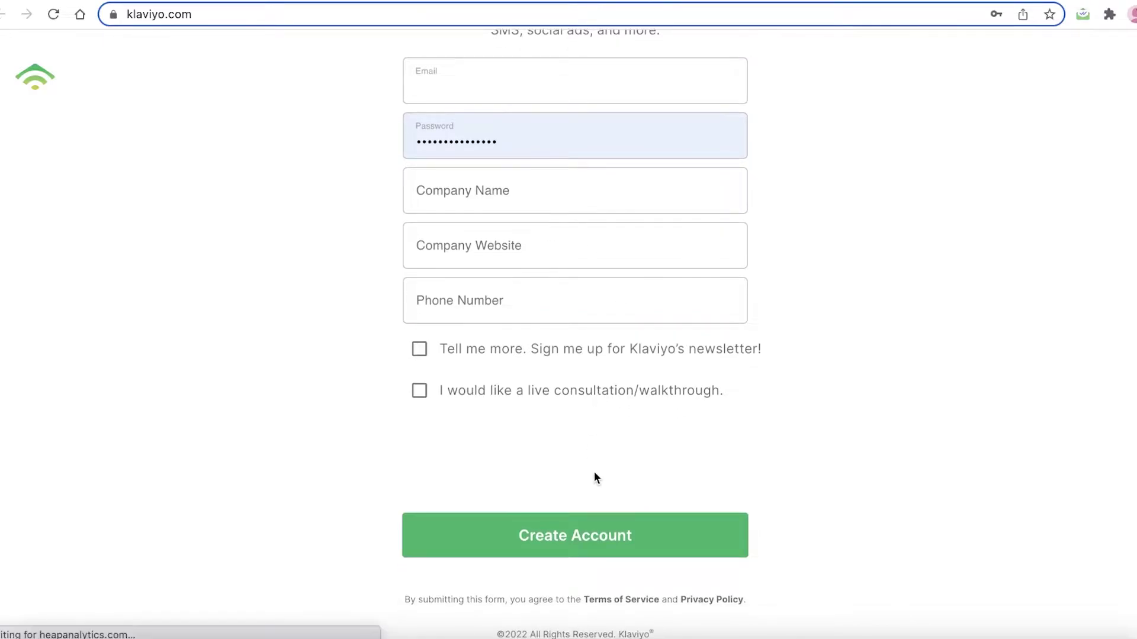
pyautogui.scroll(4, 715, 406)
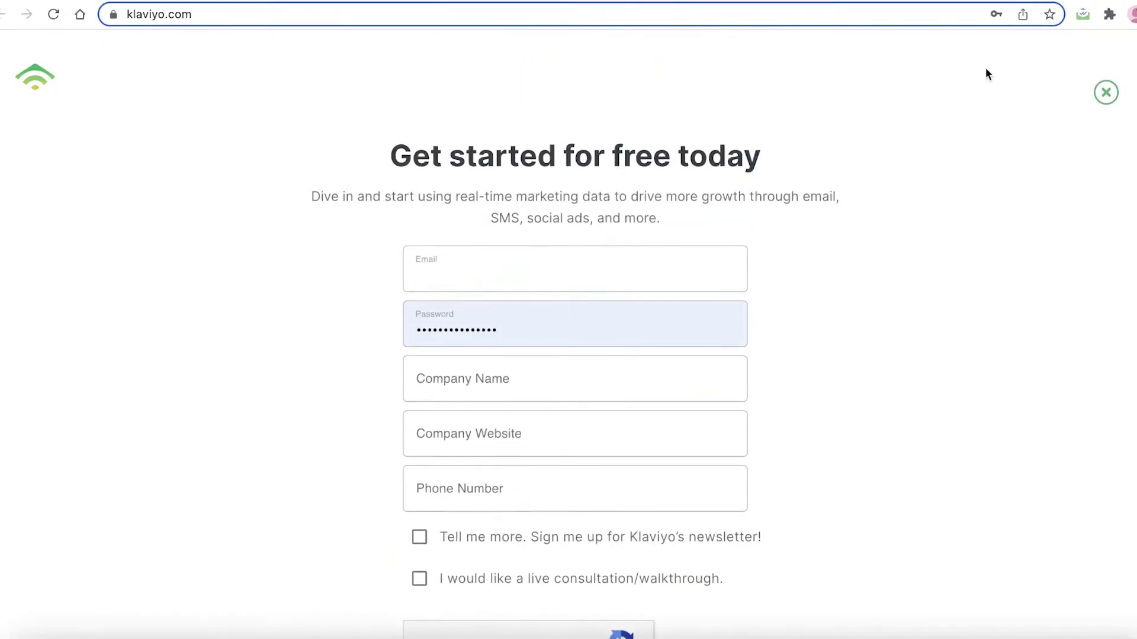
# Close the signup form and log in with the account credentials to reach the dashboard.
pyautogui.click(1105, 92)
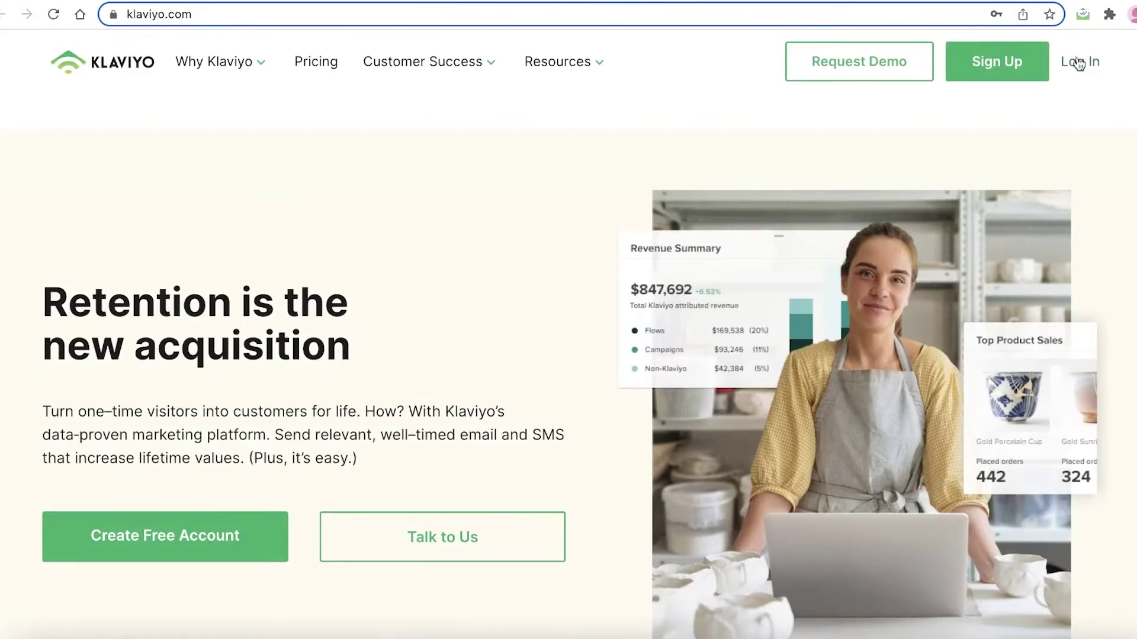
pyautogui.click(1078, 63)
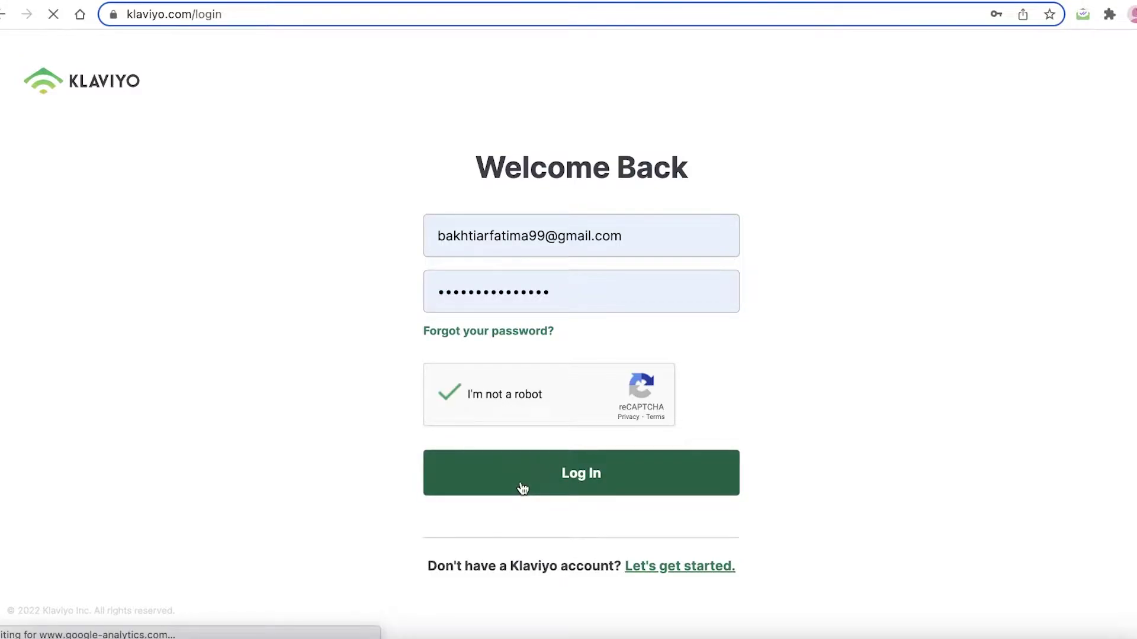
pyautogui.click(522, 488)
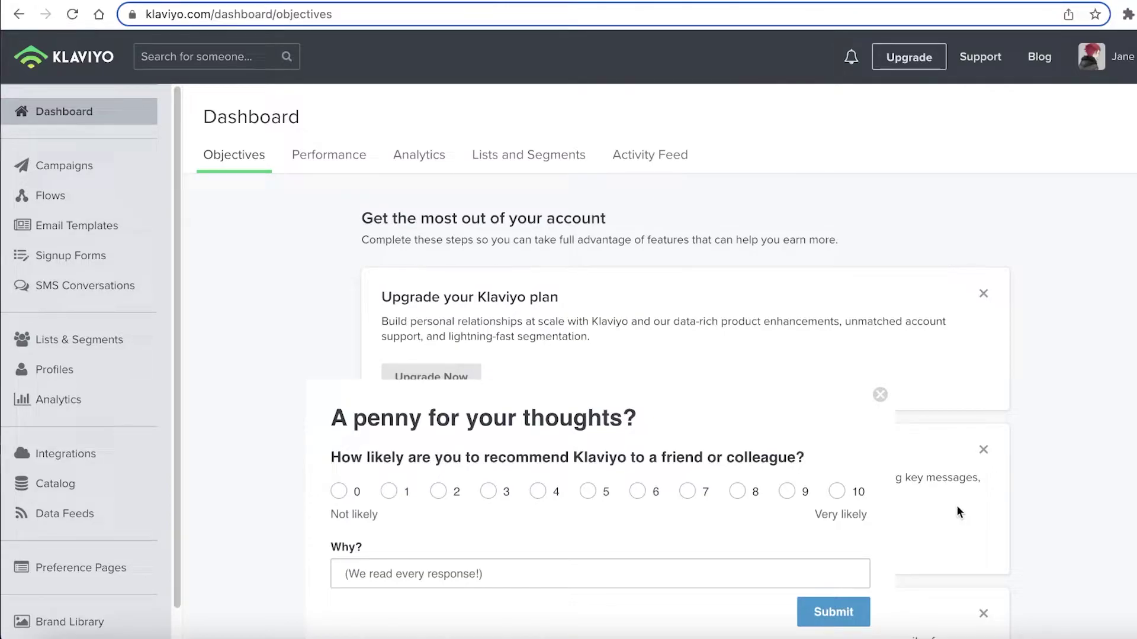
# Look over the Campaigns and Flows pages, then scroll through the saved Newsletter email templates.
pyautogui.click(101, 171)
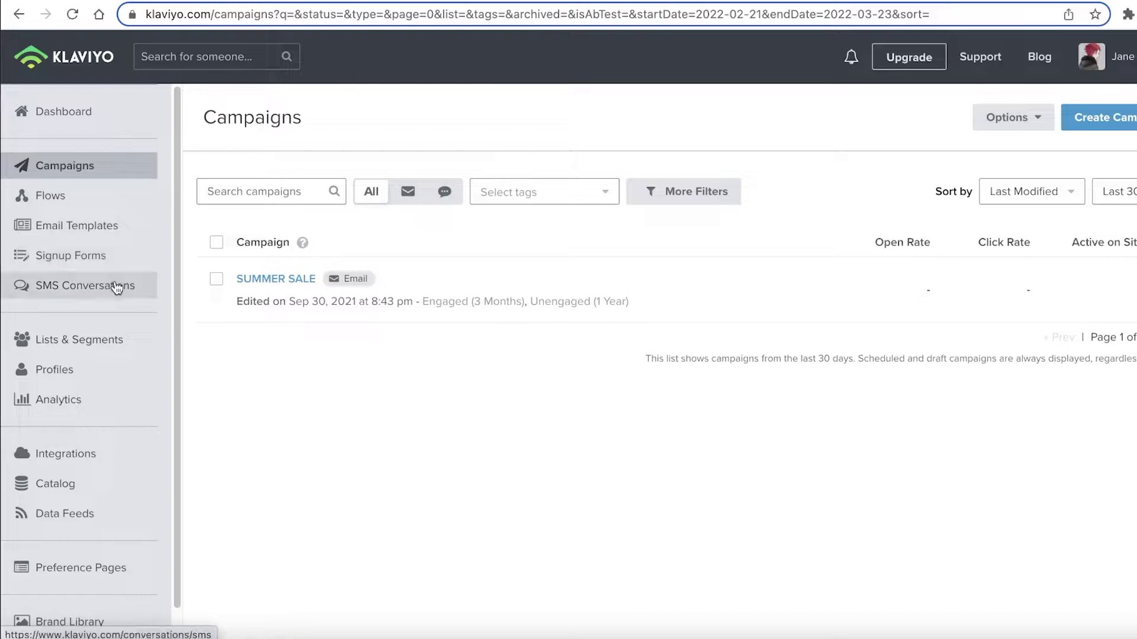
pyautogui.scroll(-1, 111, 288)
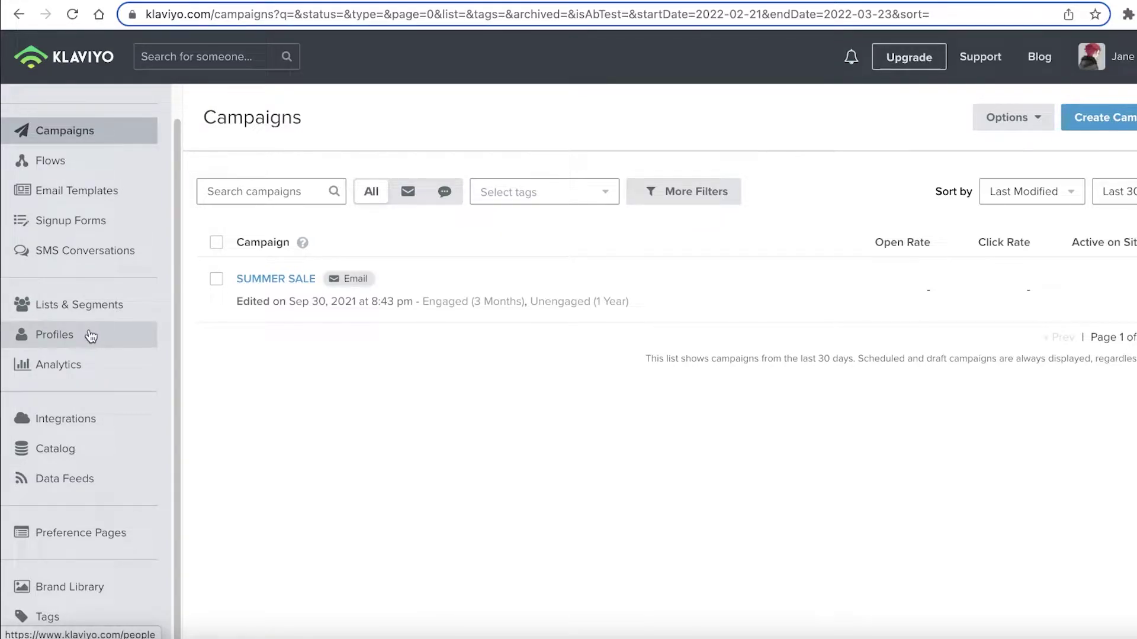
pyautogui.scroll(1, 90, 336)
pyautogui.click(63, 193)
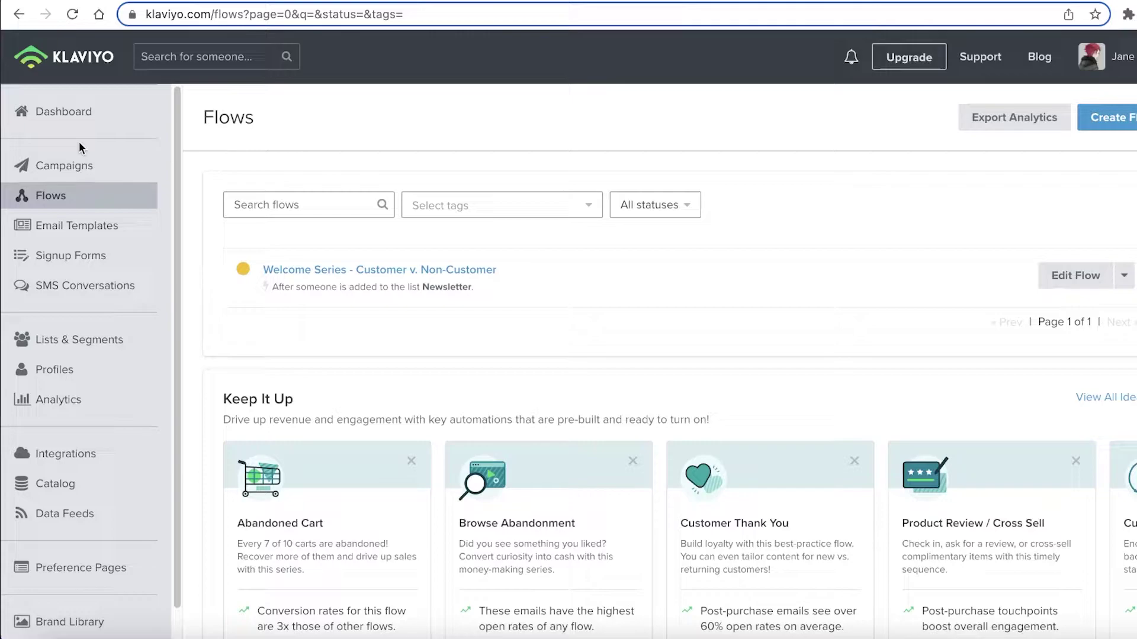
pyautogui.click(93, 228)
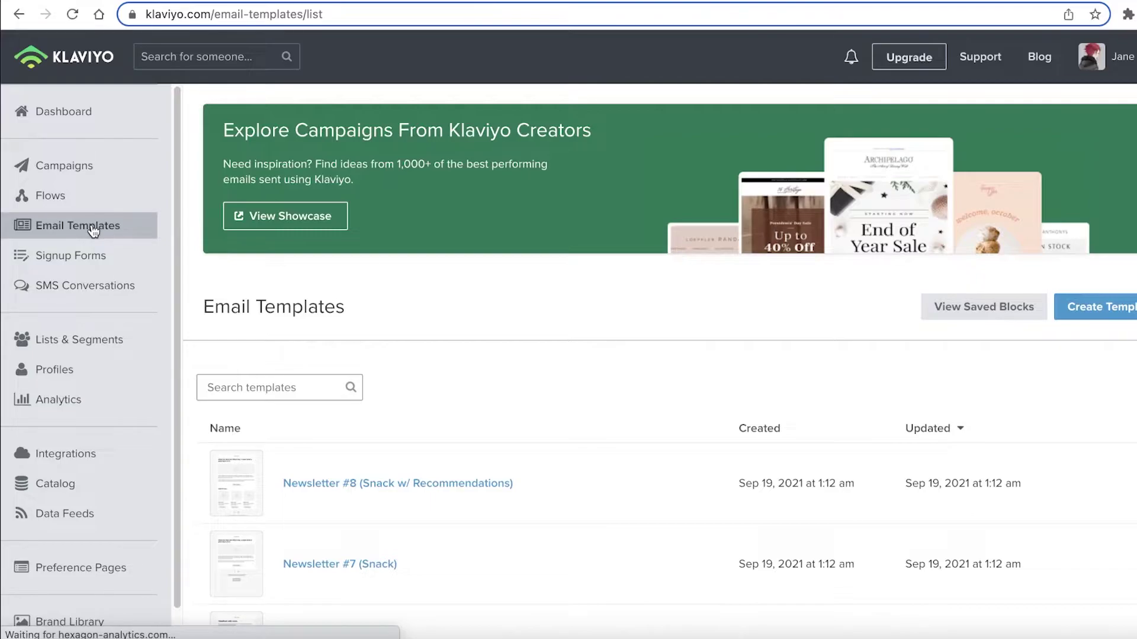
pyautogui.scroll(-8, 396, 298)
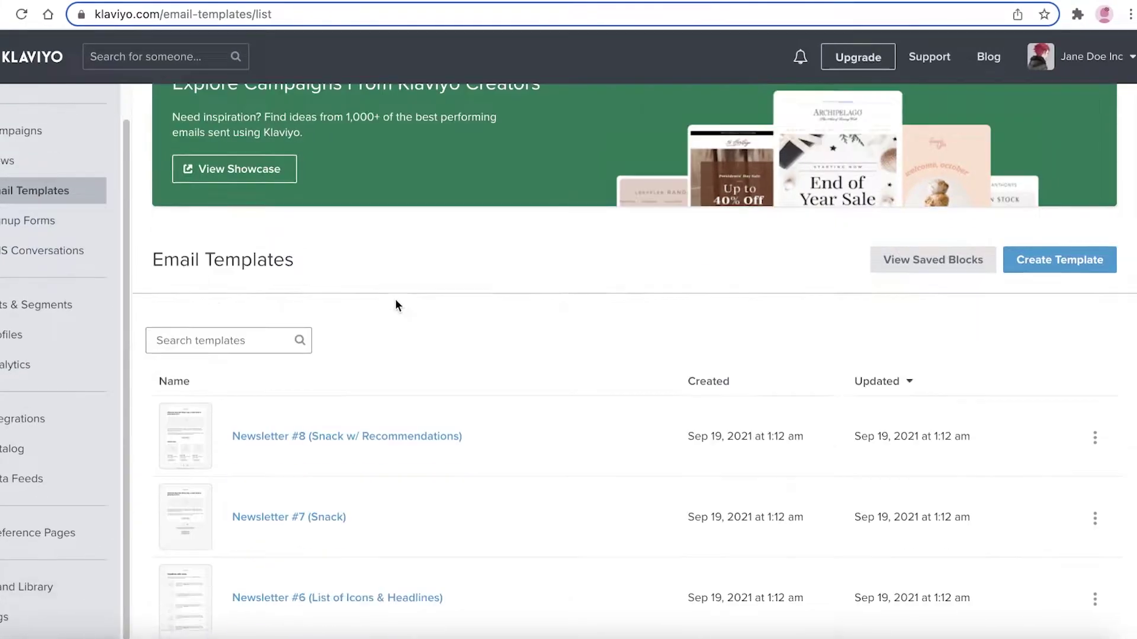
pyautogui.scroll(7, 396, 298)
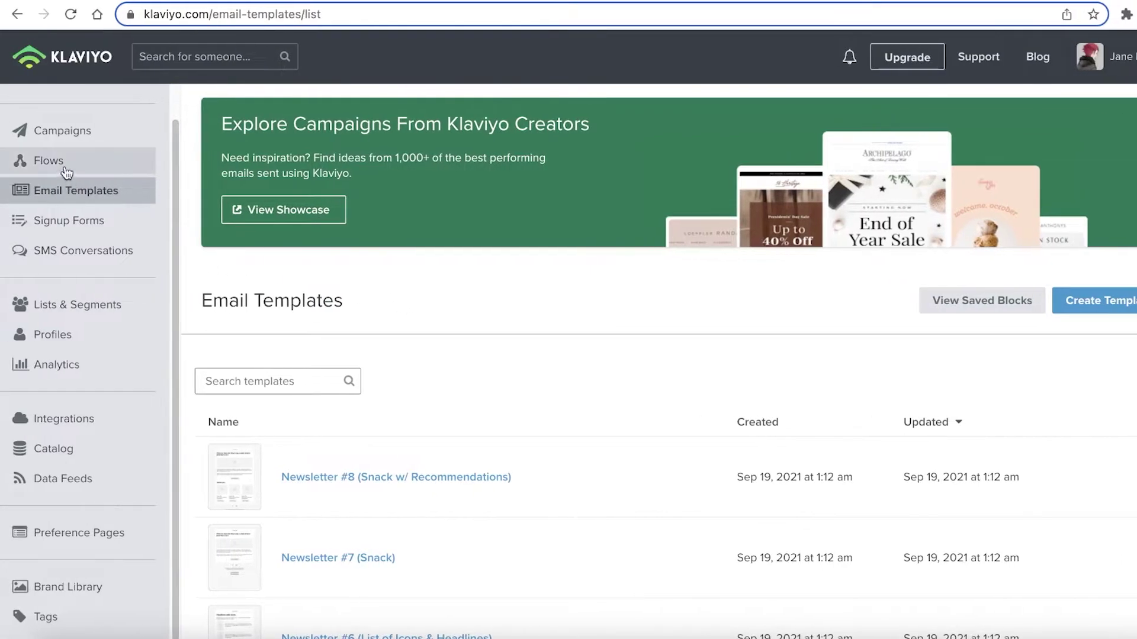
# Start a new flow from the Flows list and browse templates like Abandoned Cart Reminder and Welcome Series.
pyautogui.click(66, 173)
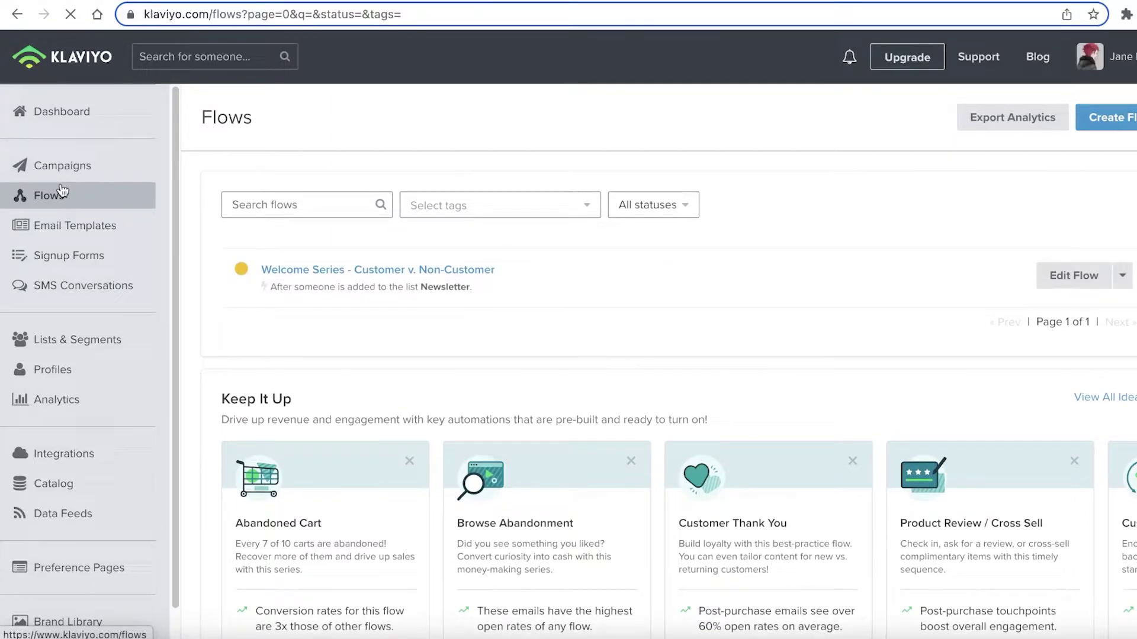
pyautogui.click(1095, 117)
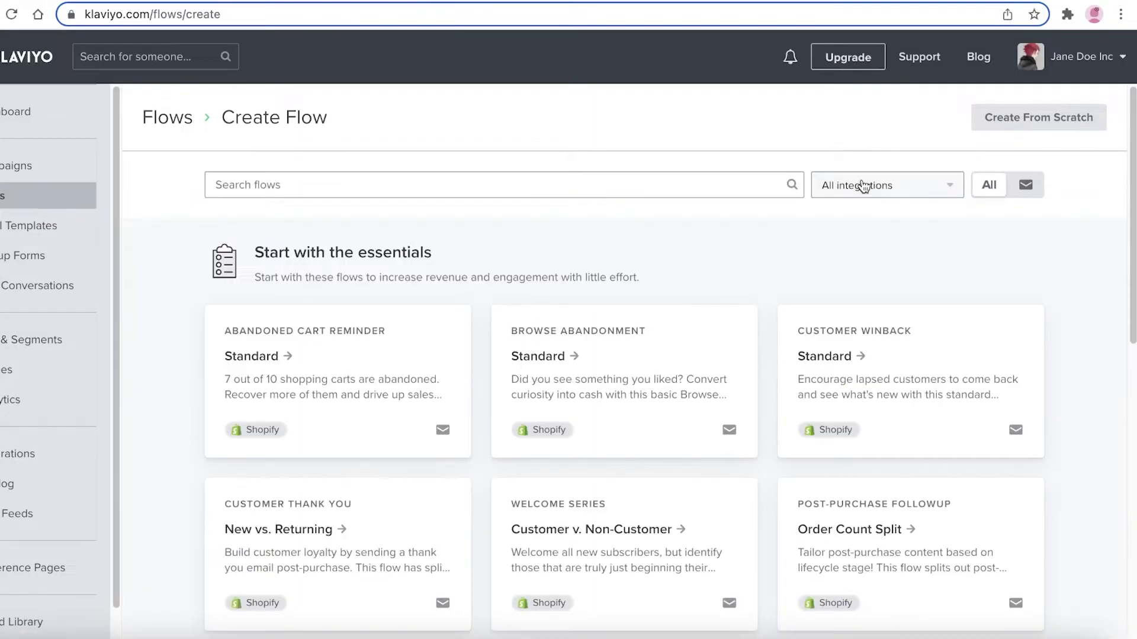
pyautogui.scroll(-8, 967, 163)
pyautogui.scroll(6, 965, 161)
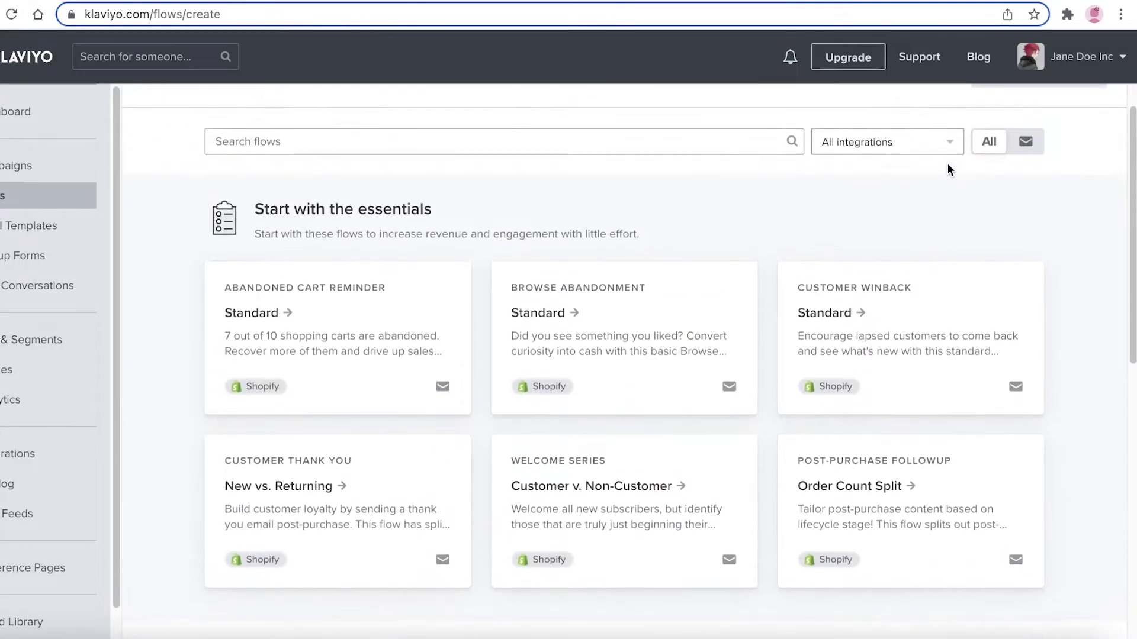
pyautogui.scroll(-9, 409, 252)
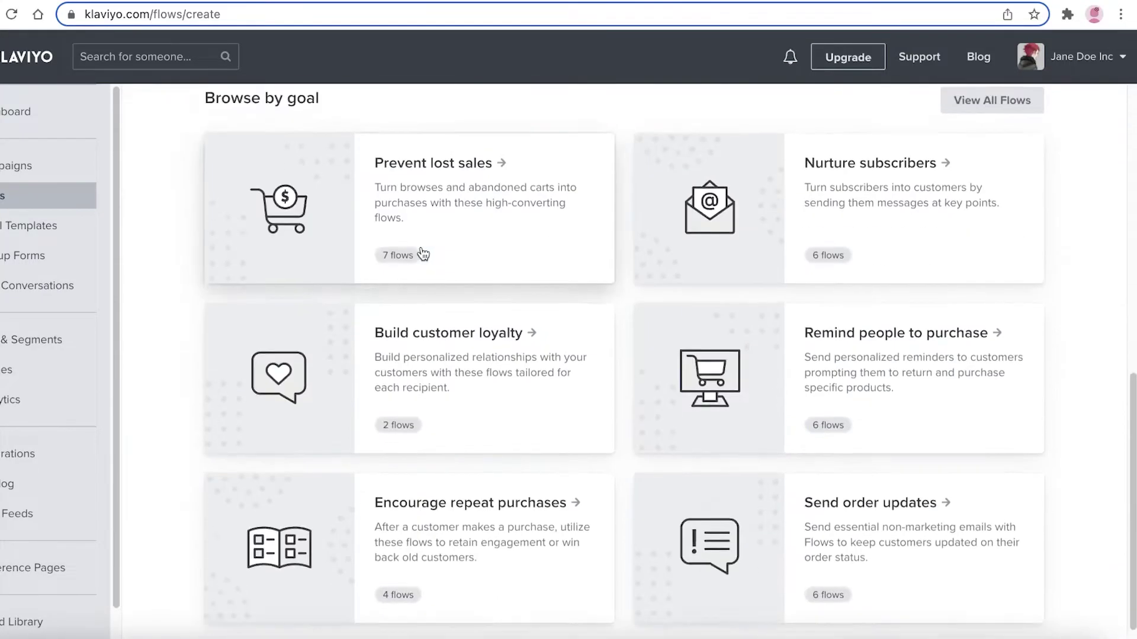
pyautogui.scroll(8, 423, 253)
pyautogui.scroll(2, 422, 253)
pyautogui.scroll(-4, 726, 299)
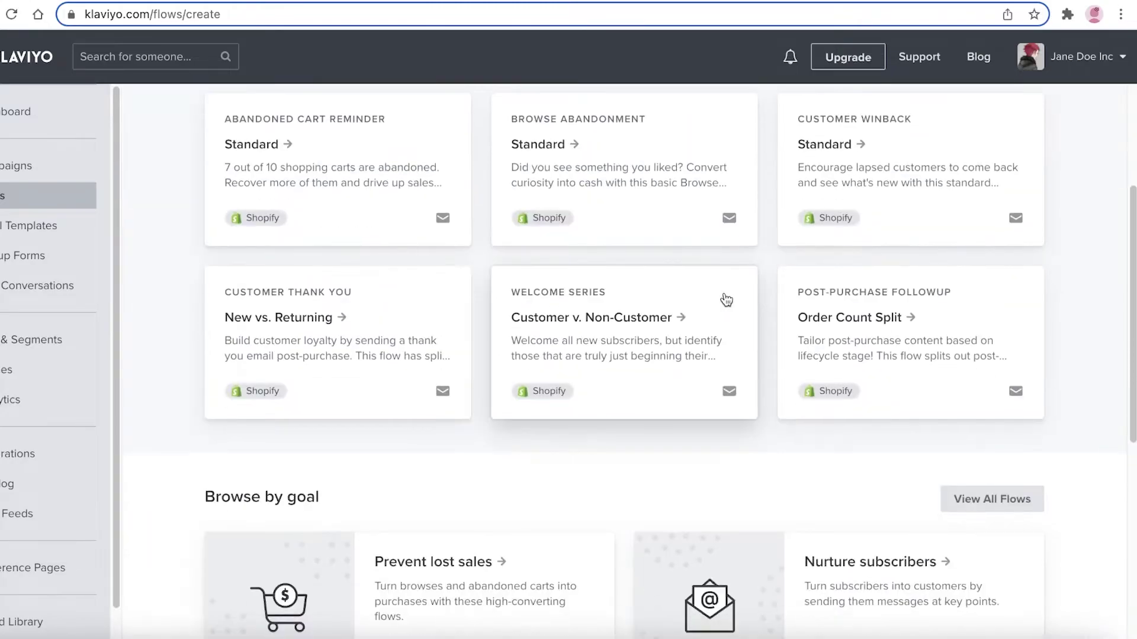
pyautogui.scroll(1, 1115, 369)
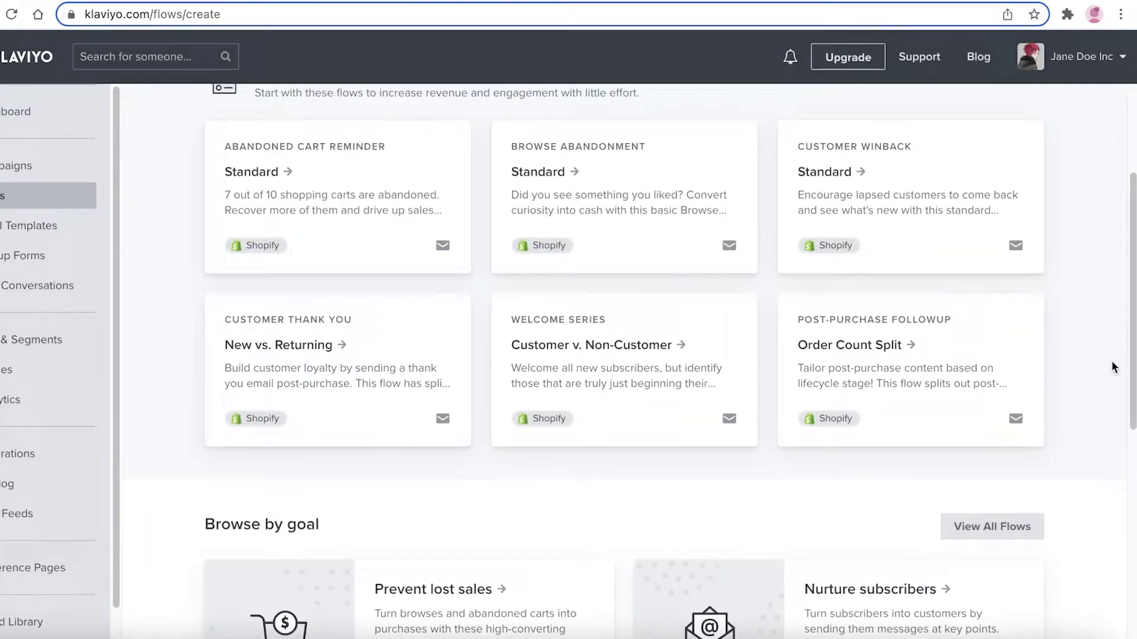
pyautogui.scroll(-6, 1113, 368)
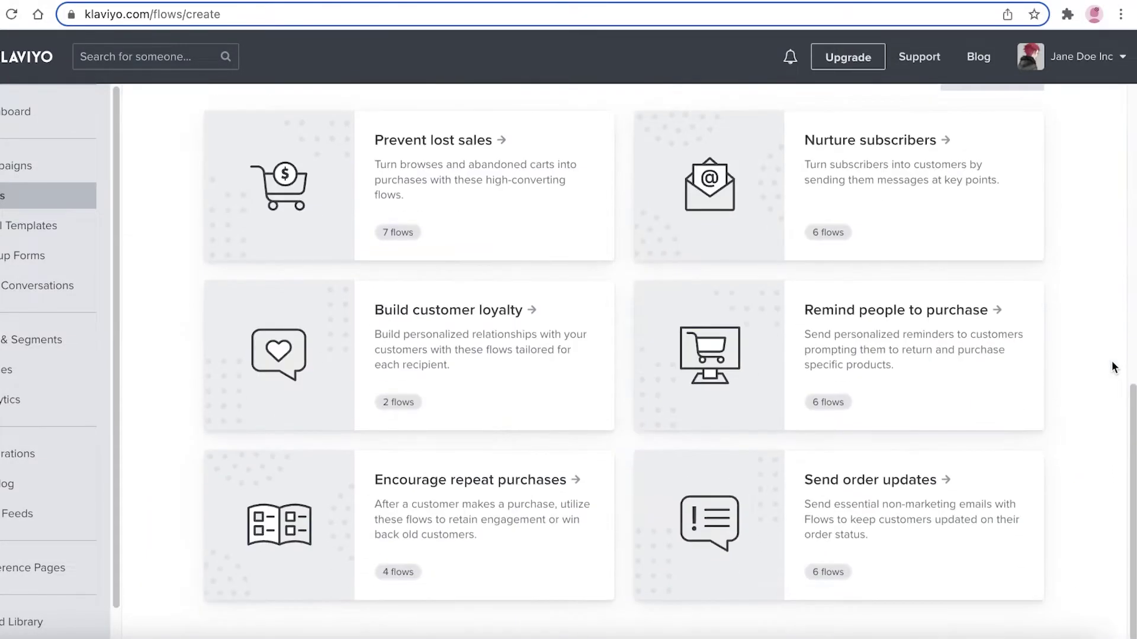
pyautogui.scroll(7, 1113, 367)
pyautogui.scroll(-4, 1113, 367)
pyautogui.scroll(-3, 1106, 360)
pyautogui.scroll(8, 826, 362)
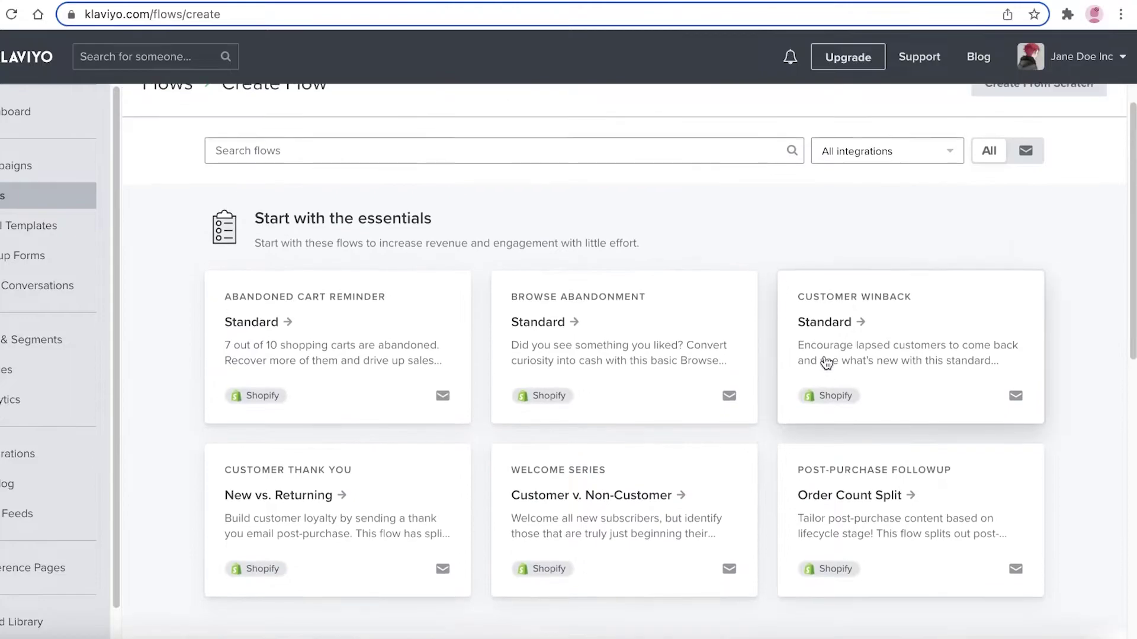
pyautogui.scroll(-1, 826, 362)
pyautogui.scroll(2, 858, 317)
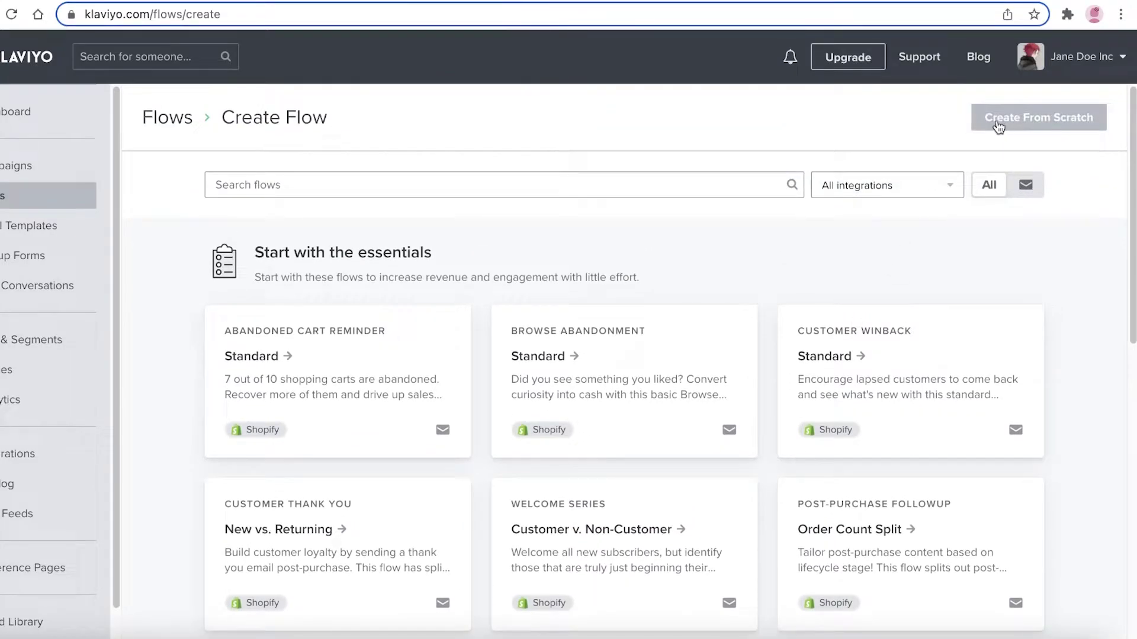
pyautogui.scroll(-8, 1134, 302)
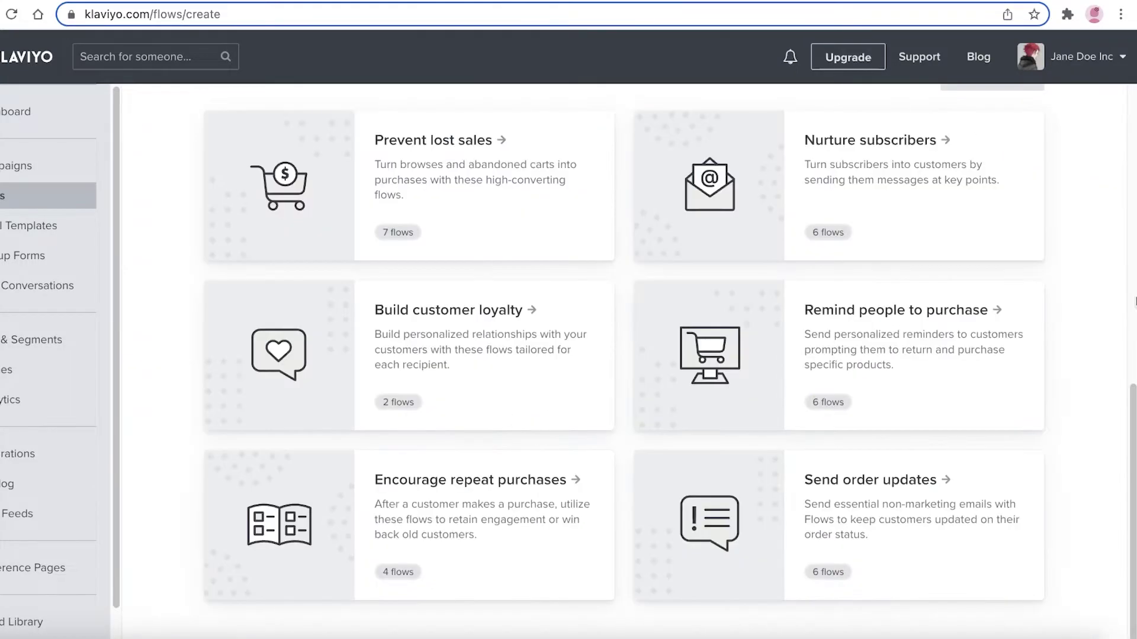
pyautogui.scroll(8, 1134, 302)
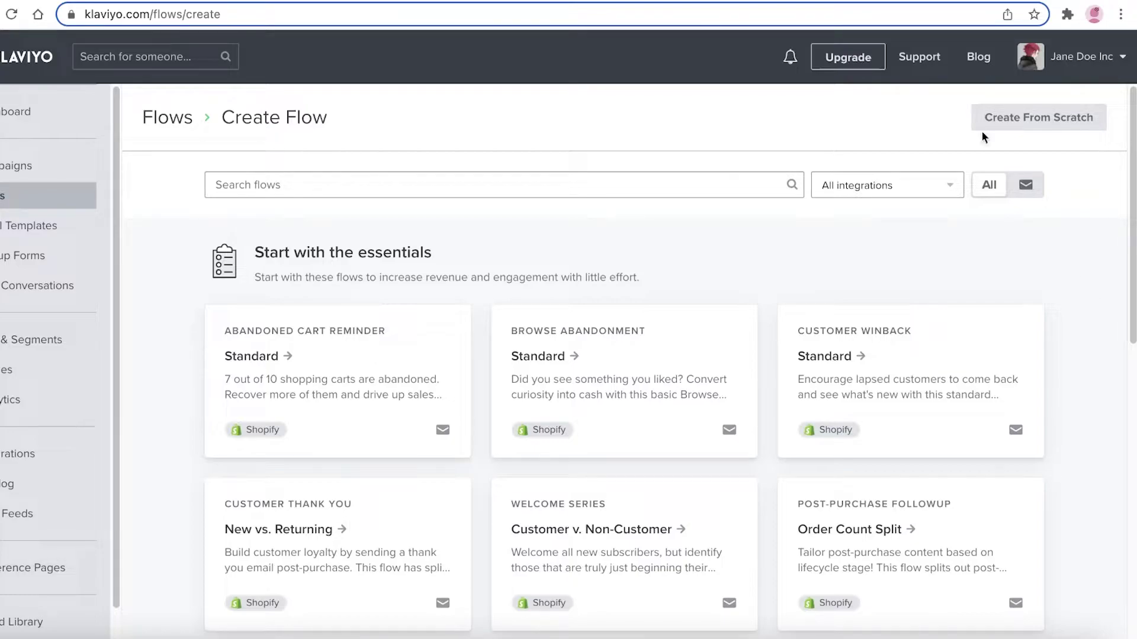
# Create a flow from scratch named 'Welcome Discount', leaving the Tags field empty.
pyautogui.click(1000, 117)
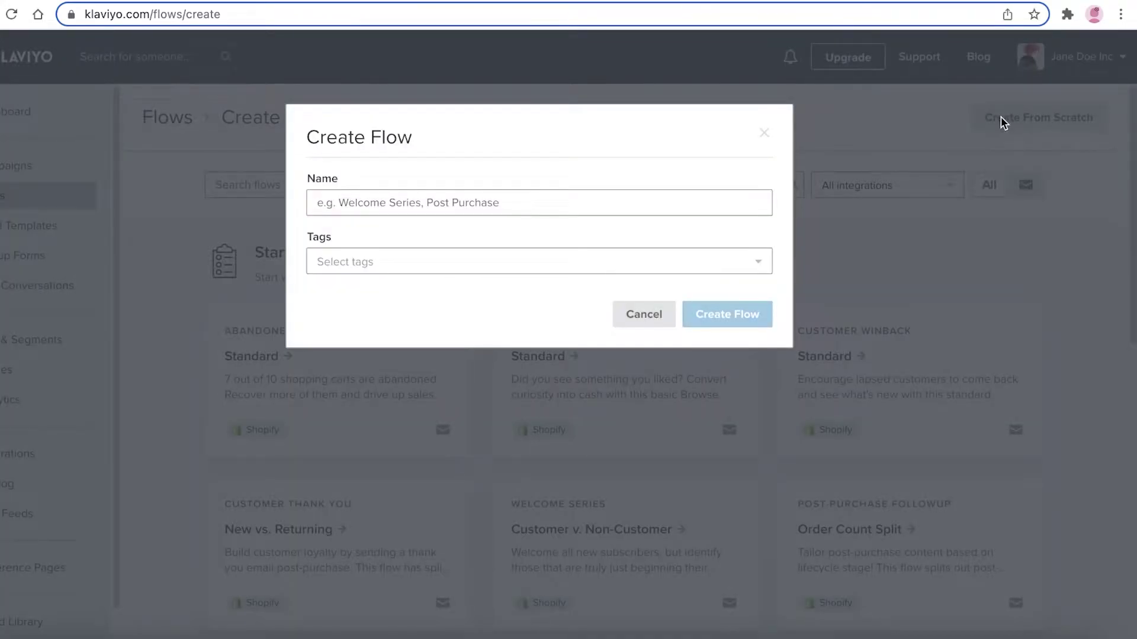
pyautogui.click(640, 204)
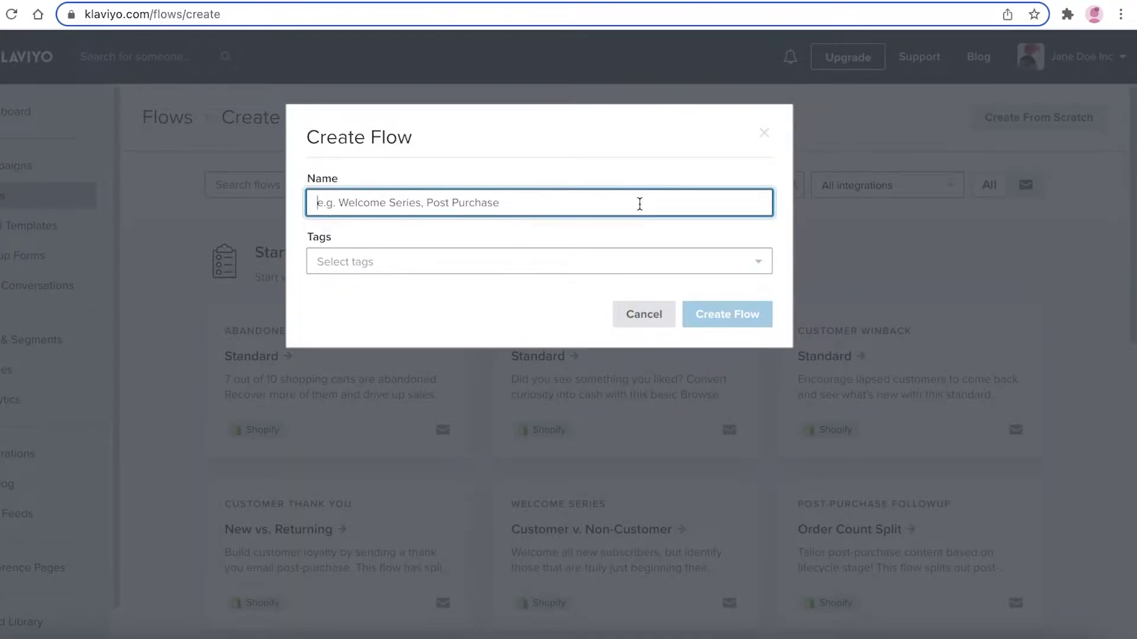
pyautogui.write('Welcome Discount')
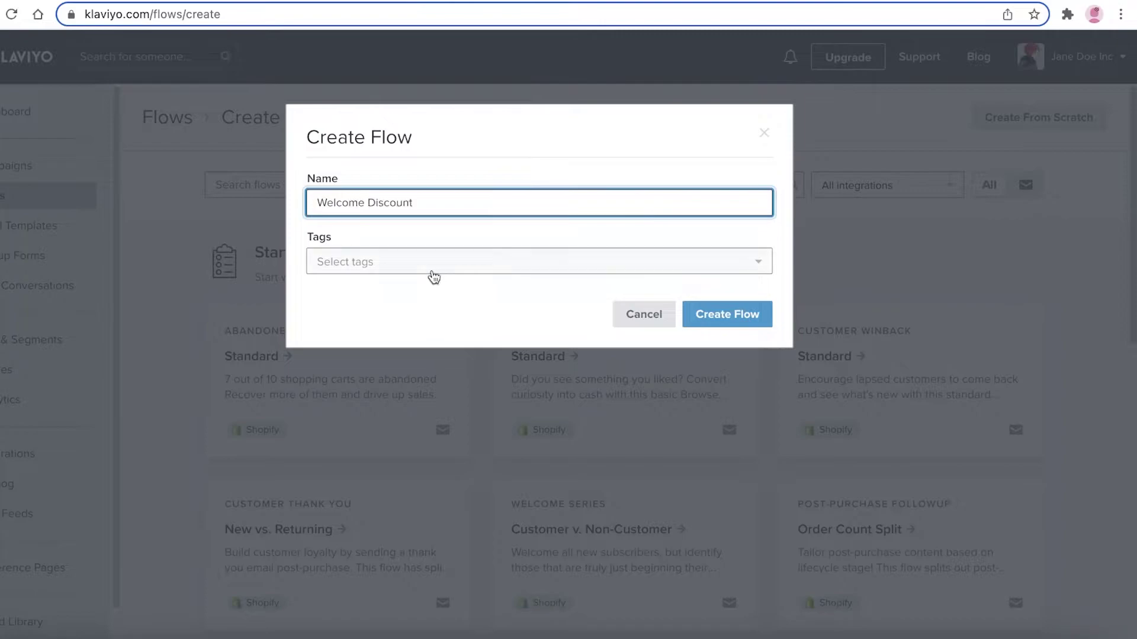
pyautogui.click(432, 274)
pyautogui.click(427, 299)
pyautogui.click(442, 231)
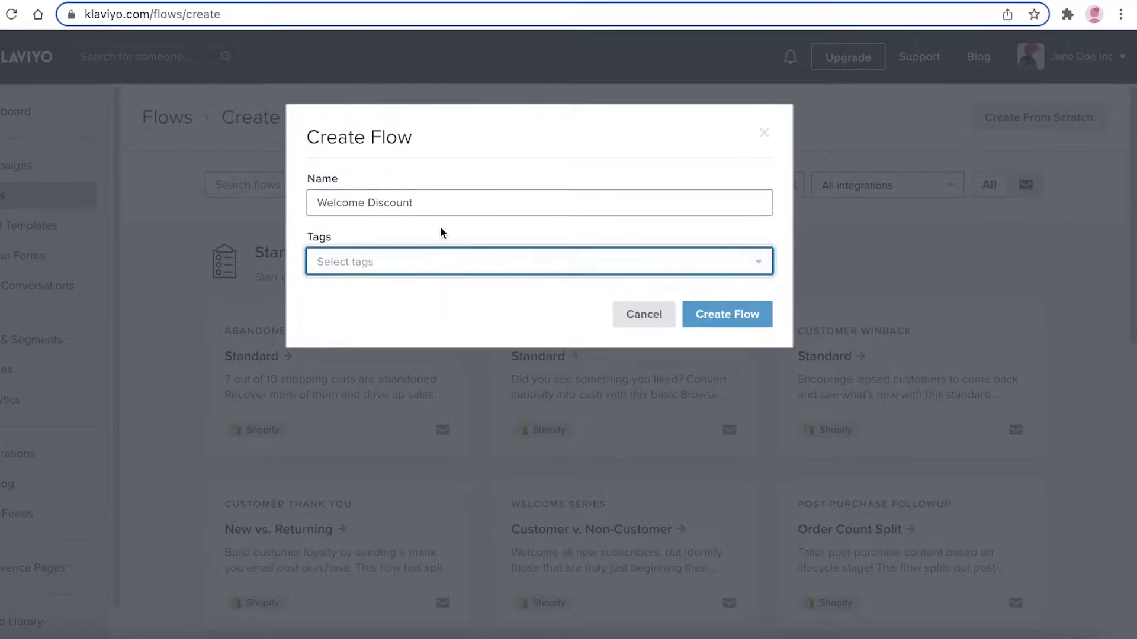
# Set the flow's trigger to joining Preview List, with no flow filters added.
pyautogui.click(763, 318)
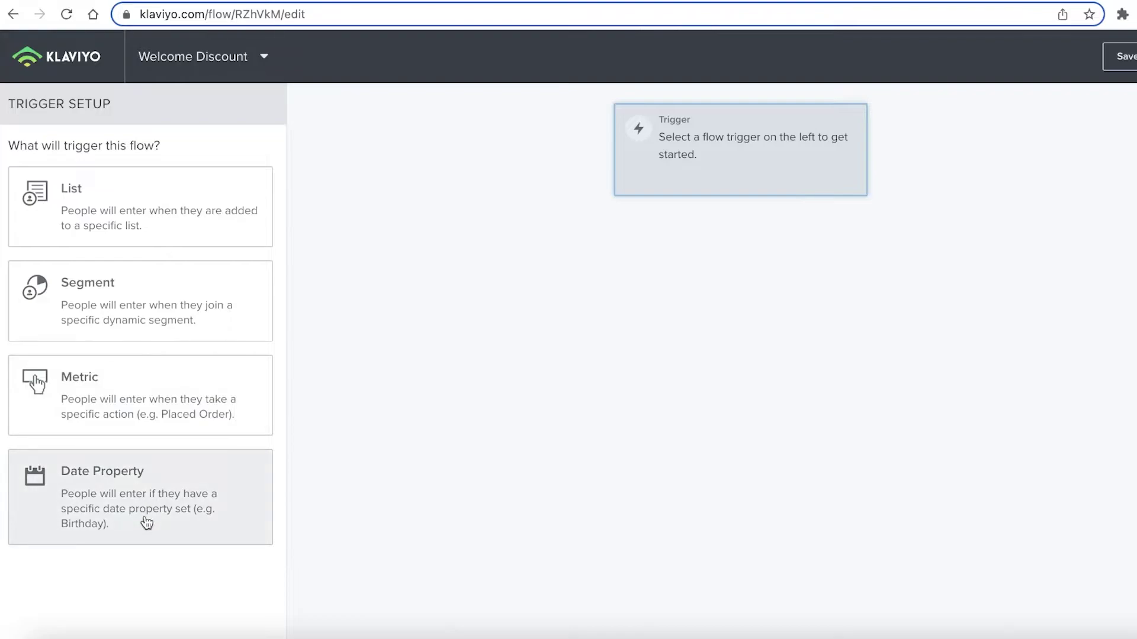
pyautogui.click(184, 199)
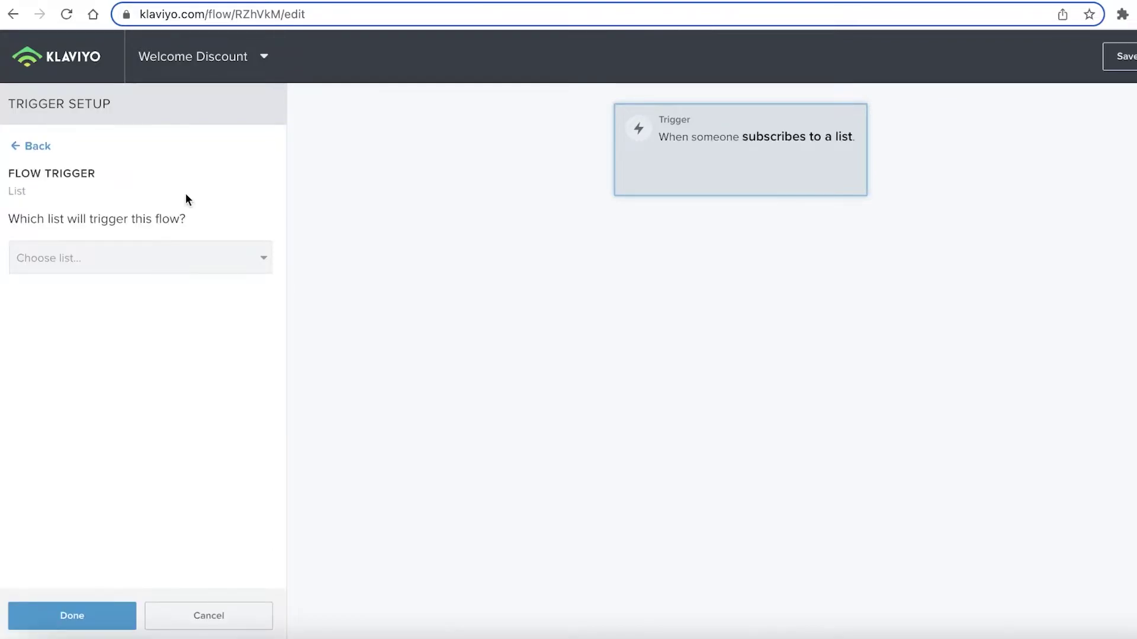
pyautogui.click(191, 256)
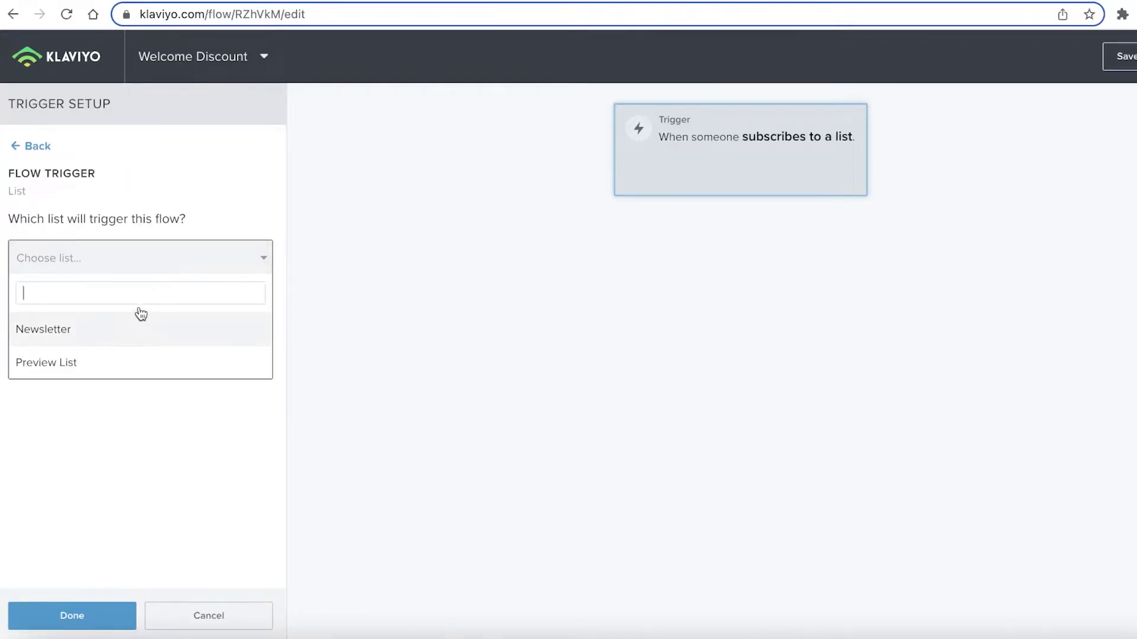
pyautogui.write('New Contacts')
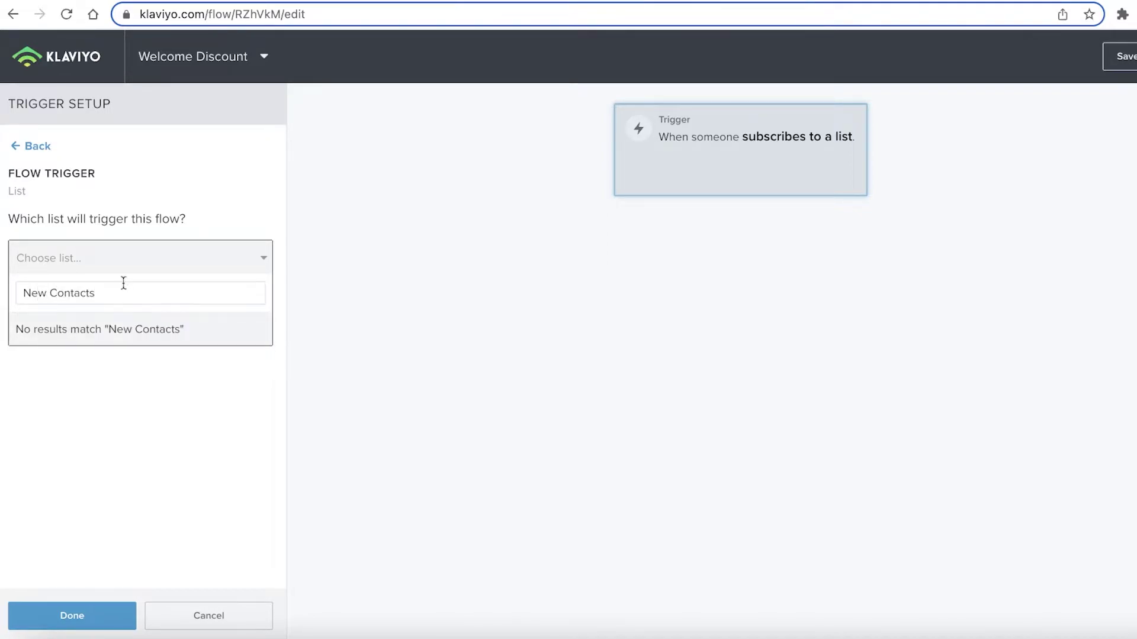
pyautogui.tripleClick(132, 289)
pyautogui.write('=')
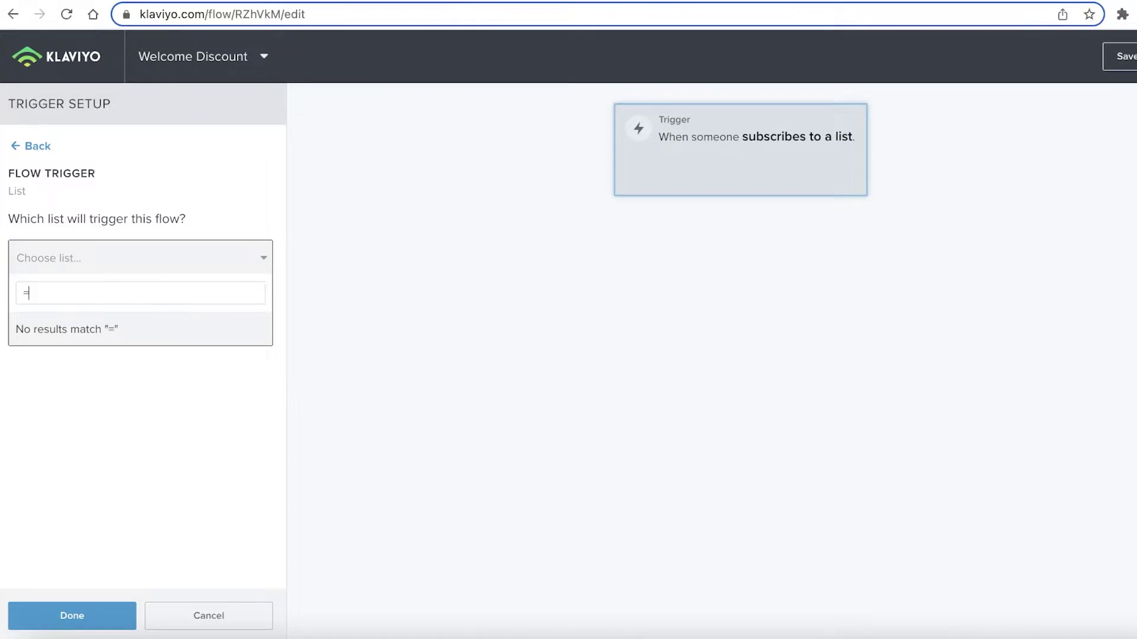
pyautogui.press('BackSpace')
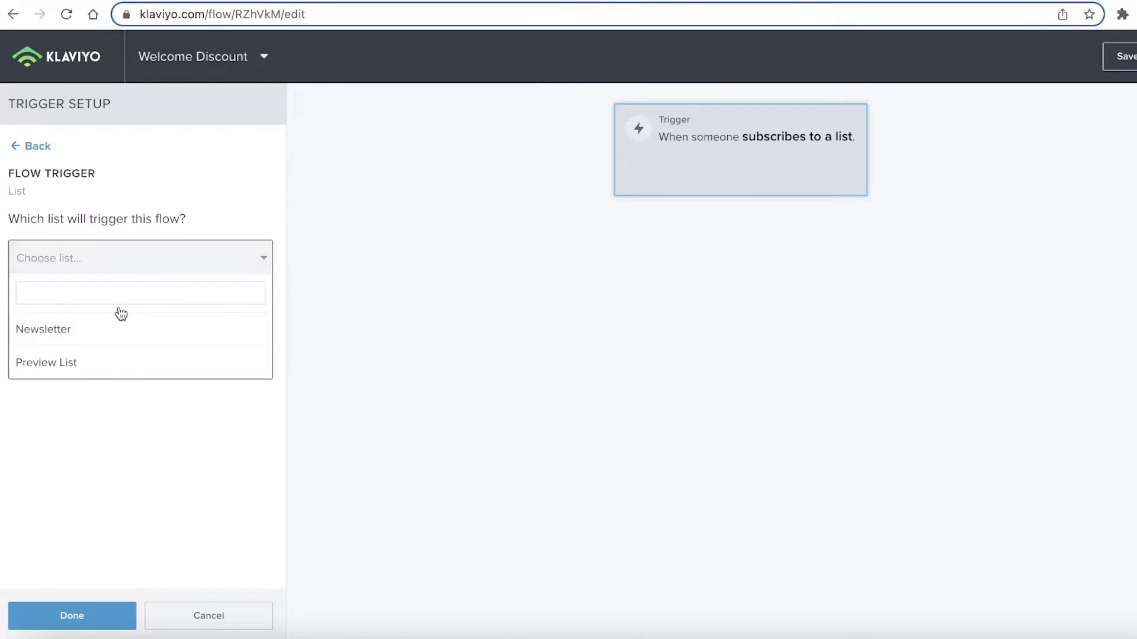
pyautogui.click(71, 370)
pyautogui.click(66, 319)
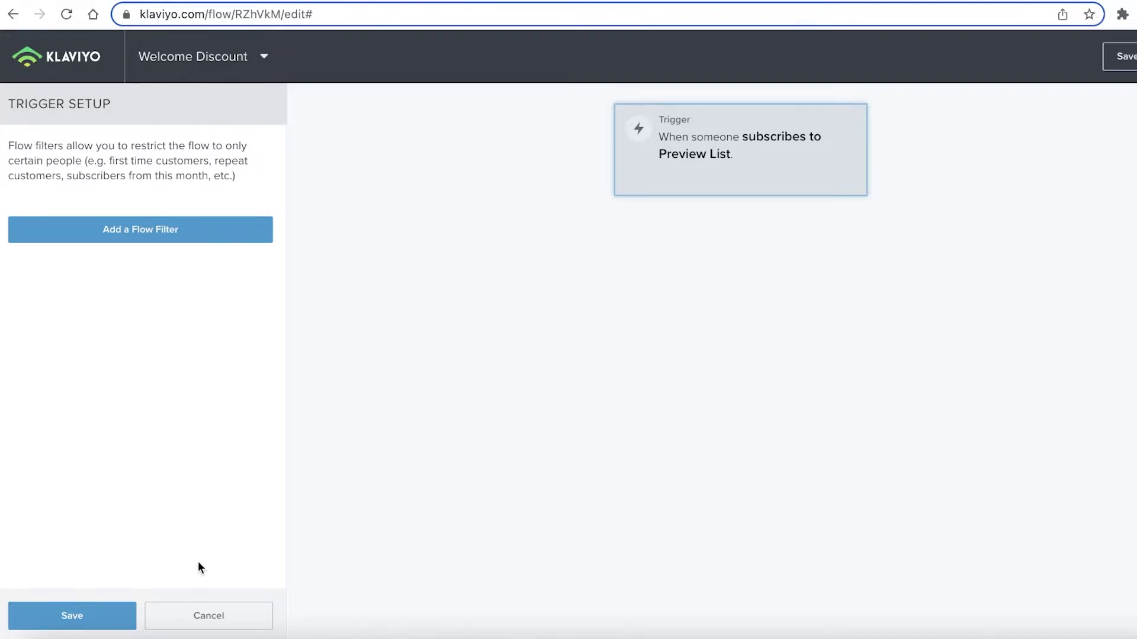
pyautogui.click(214, 615)
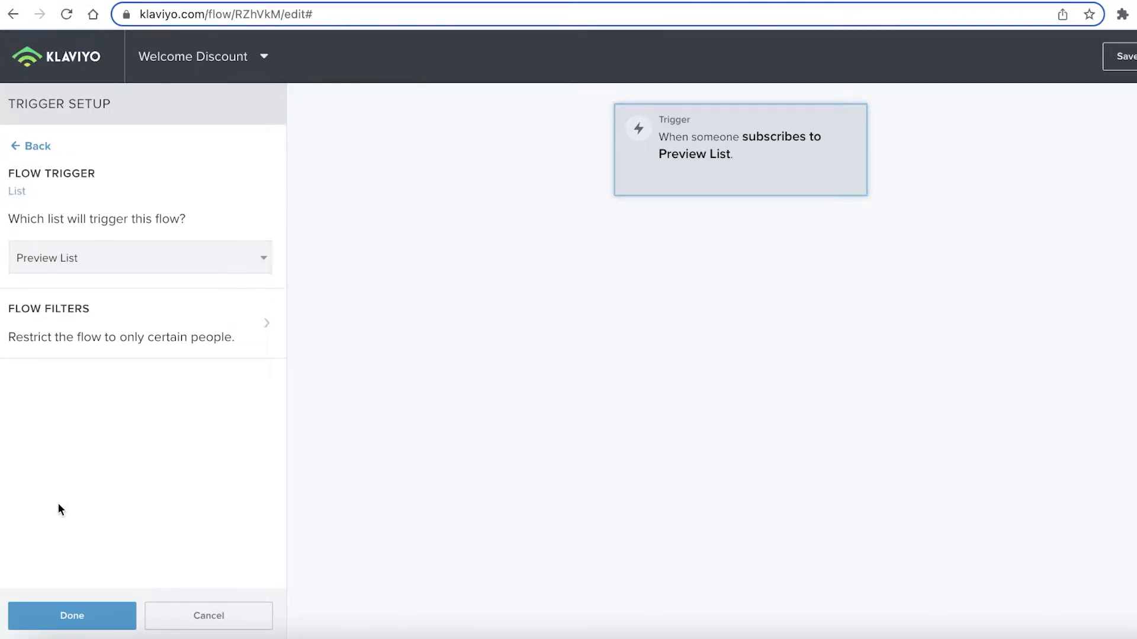
pyautogui.click(58, 615)
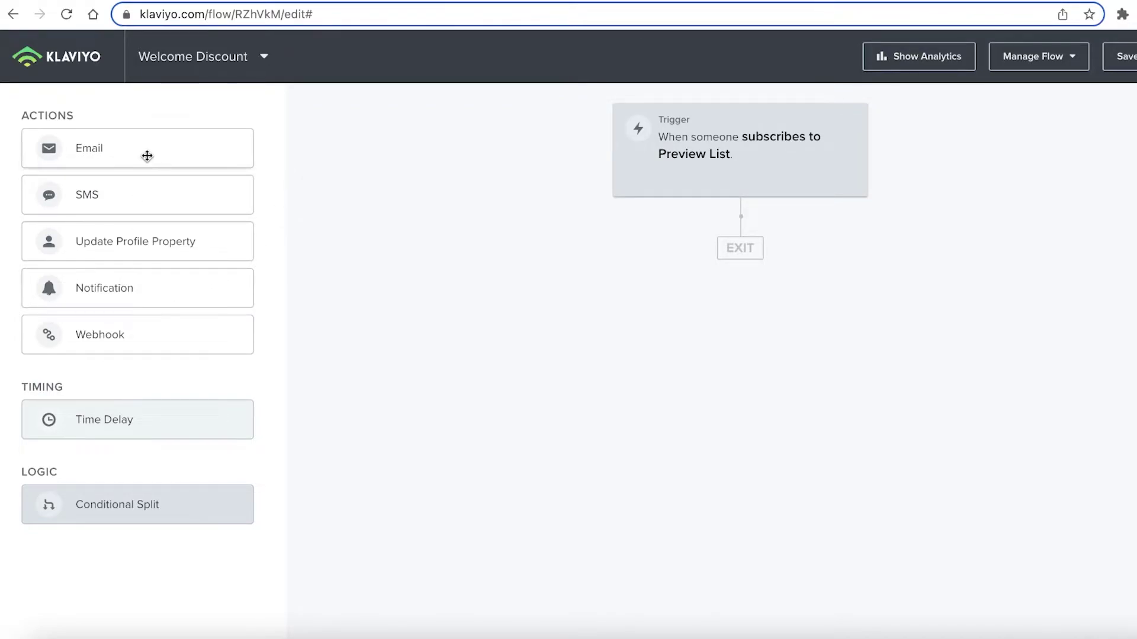
# Add Email #1 below the trigger and preview its content setup before returning to the flow.
pyautogui.moveTo(148, 154); pyautogui.dragTo(752, 245)
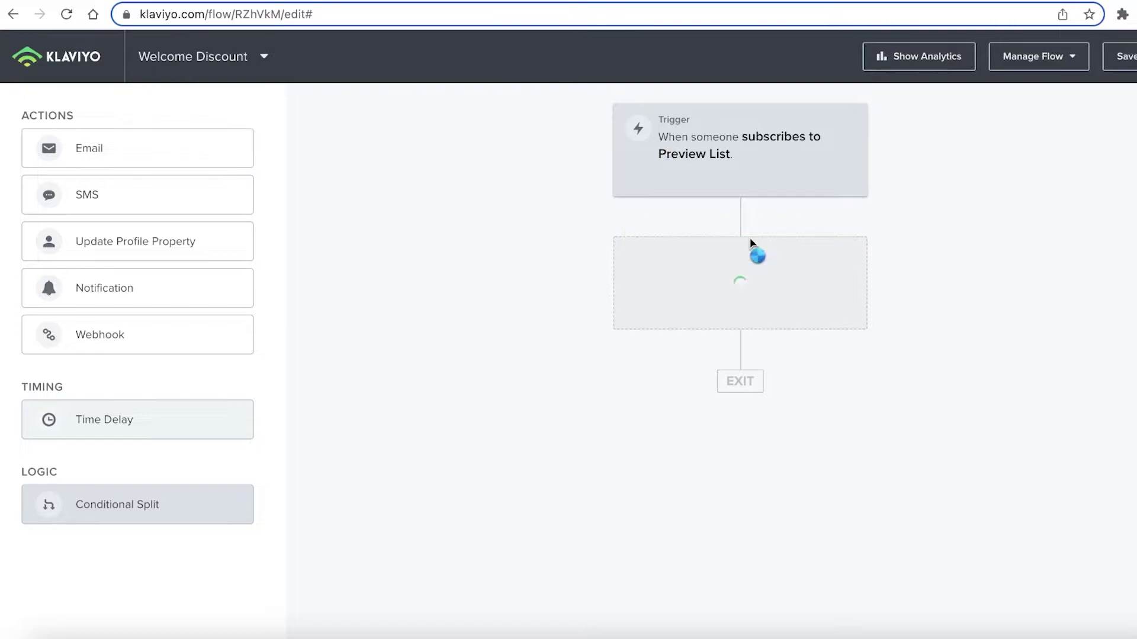
pyautogui.moveTo(80, 146); pyautogui.dragTo(106, 148)
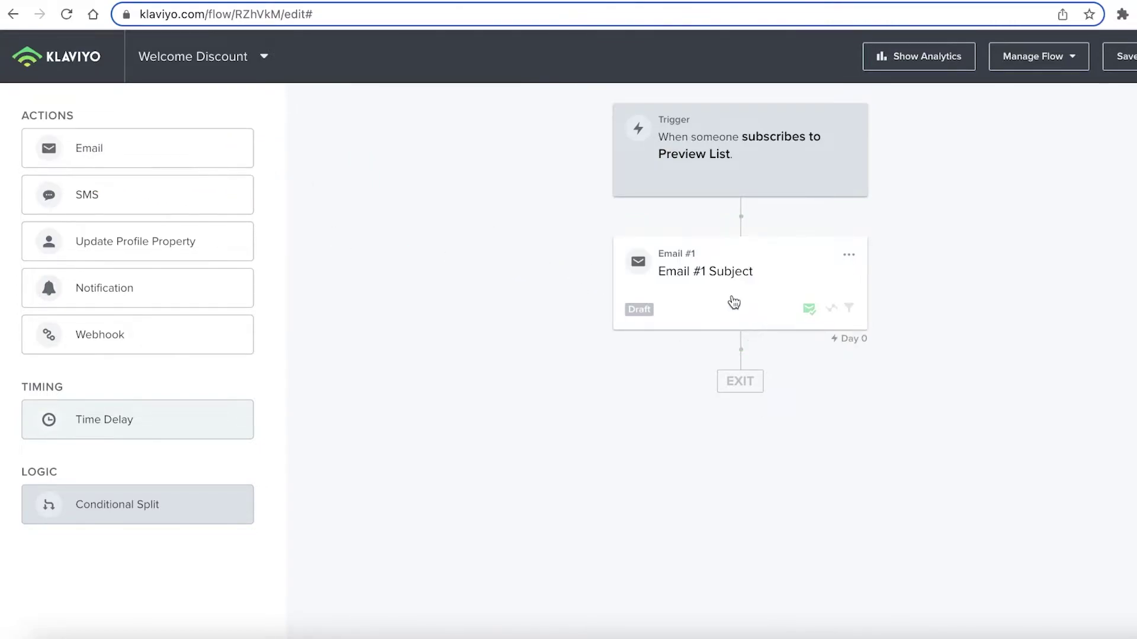
pyautogui.click(729, 286)
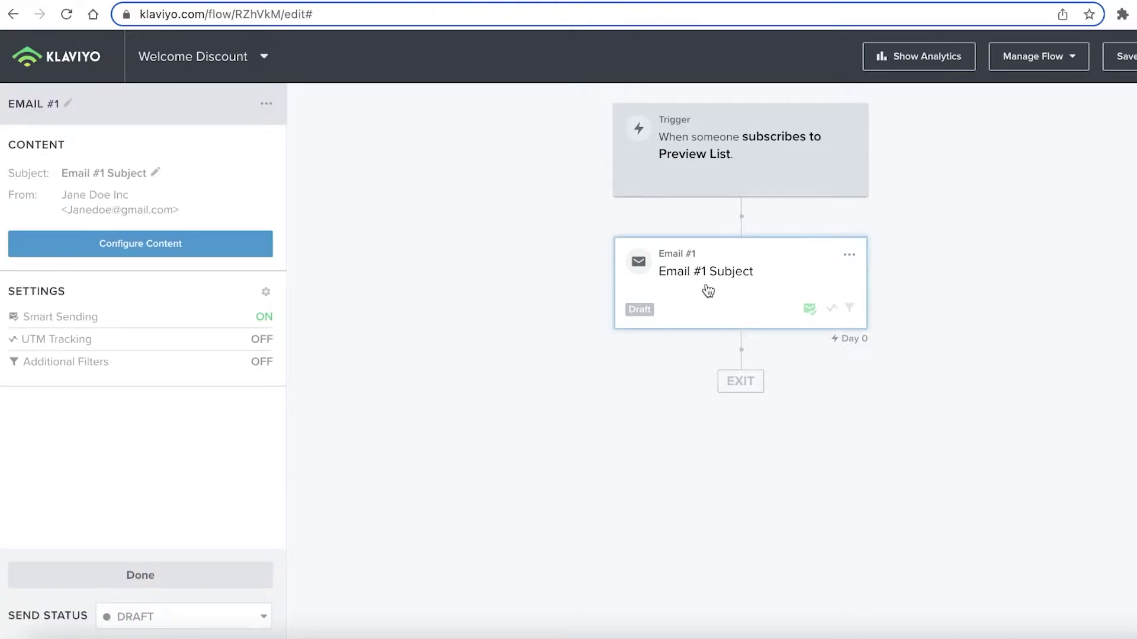
pyautogui.click(75, 243)
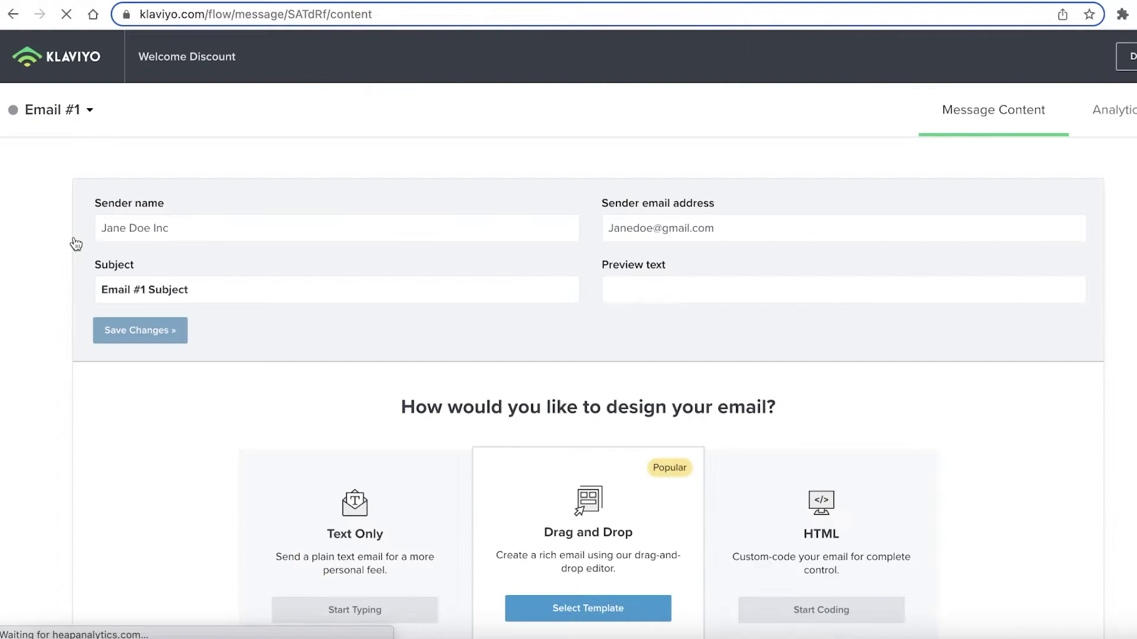
pyautogui.scroll(-3, 254, 274)
pyautogui.scroll(3, 790, 355)
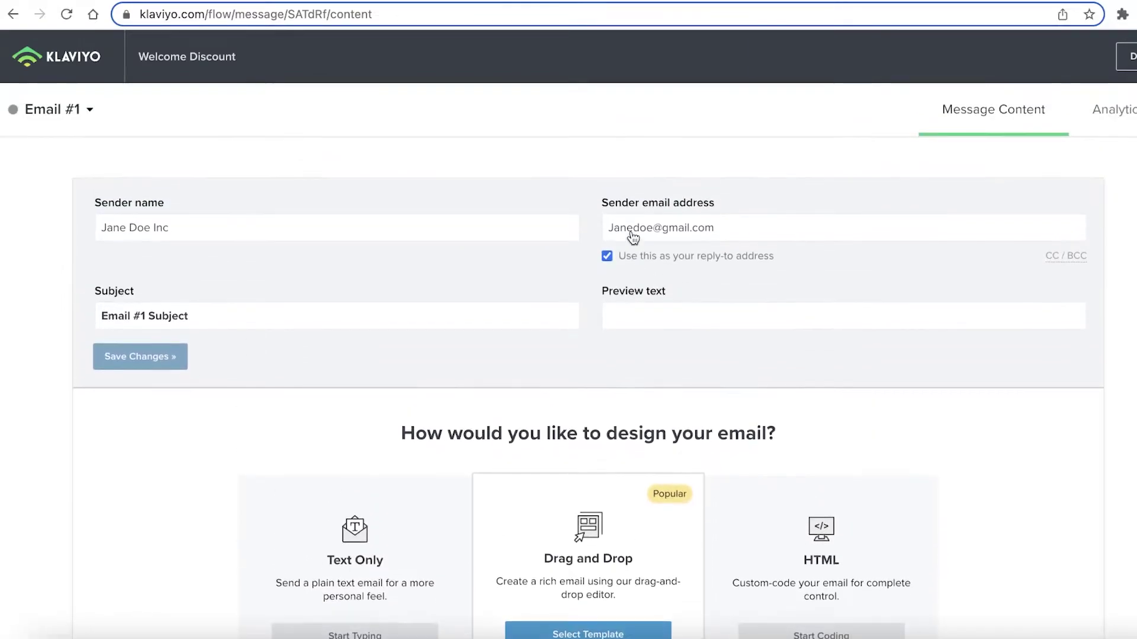
pyautogui.click(12, 19)
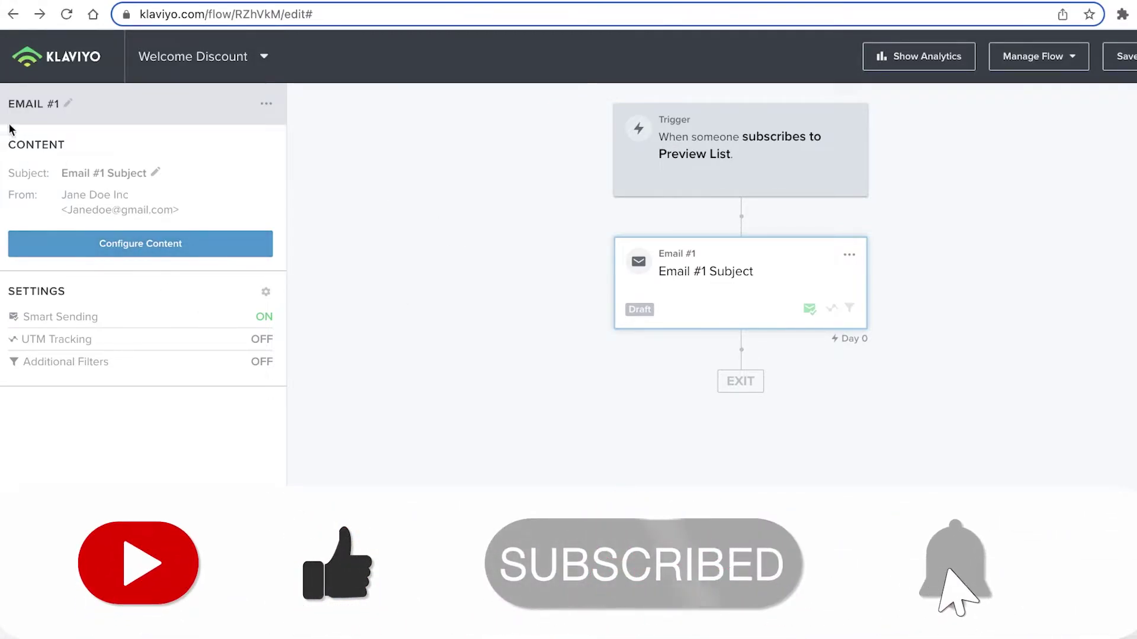
# Add a conditional split below Email #1.
pyautogui.click(462, 299)
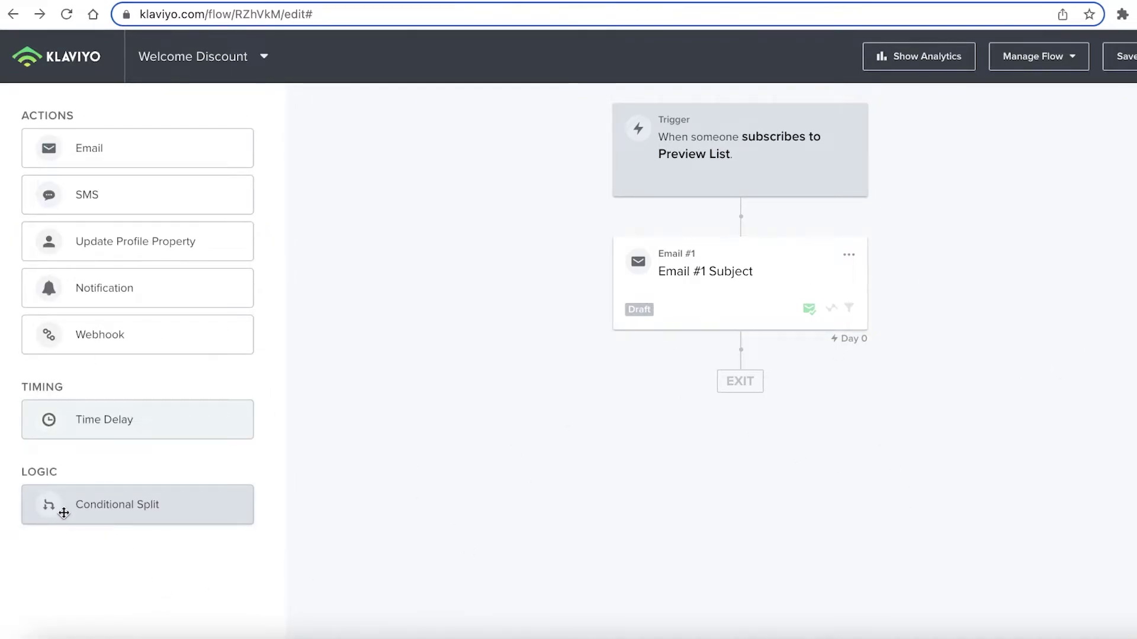
pyautogui.moveTo(63, 513); pyautogui.dragTo(748, 354)
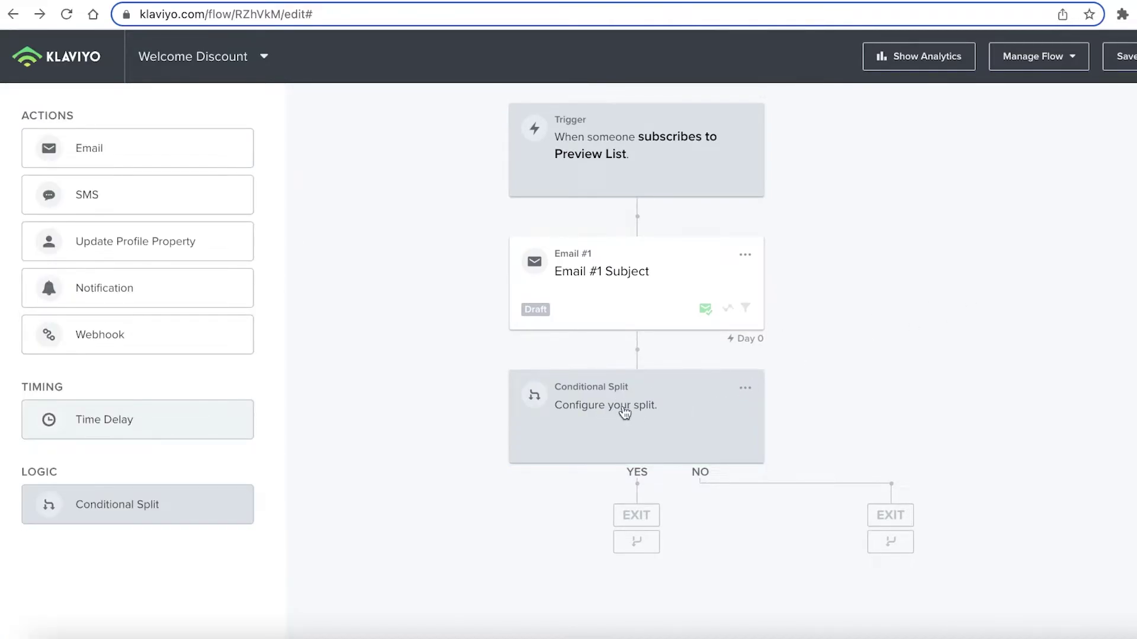
pyautogui.click(625, 413)
# Set the split to 'What someone has done': Opened Email at least once over all time, and save.
pyautogui.click(210, 401)
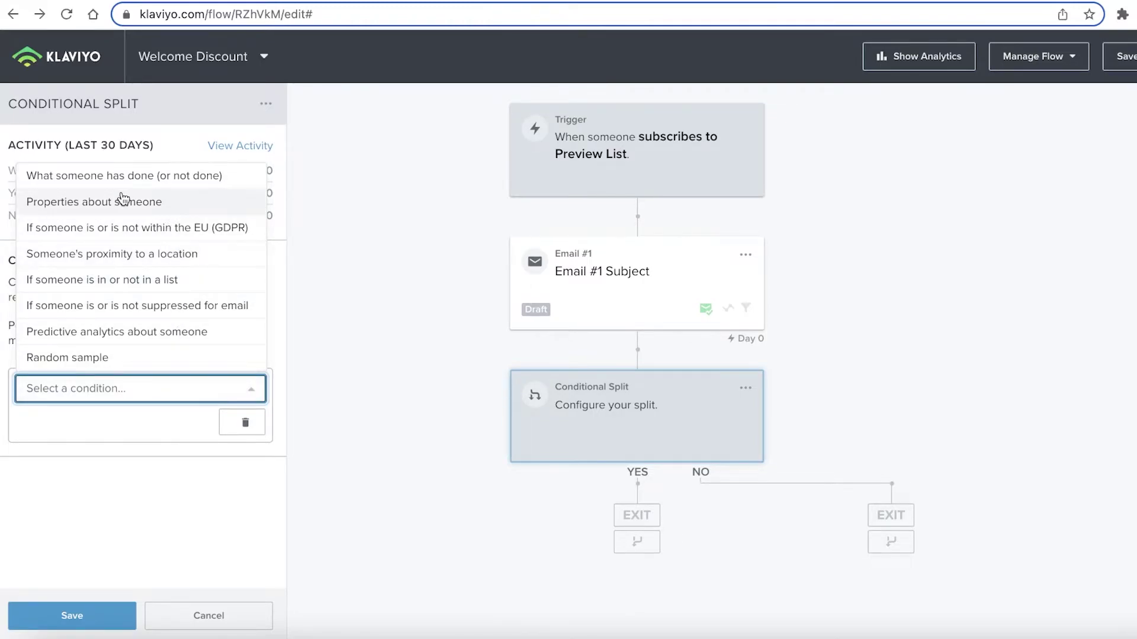
pyautogui.click(123, 180)
pyautogui.click(143, 432)
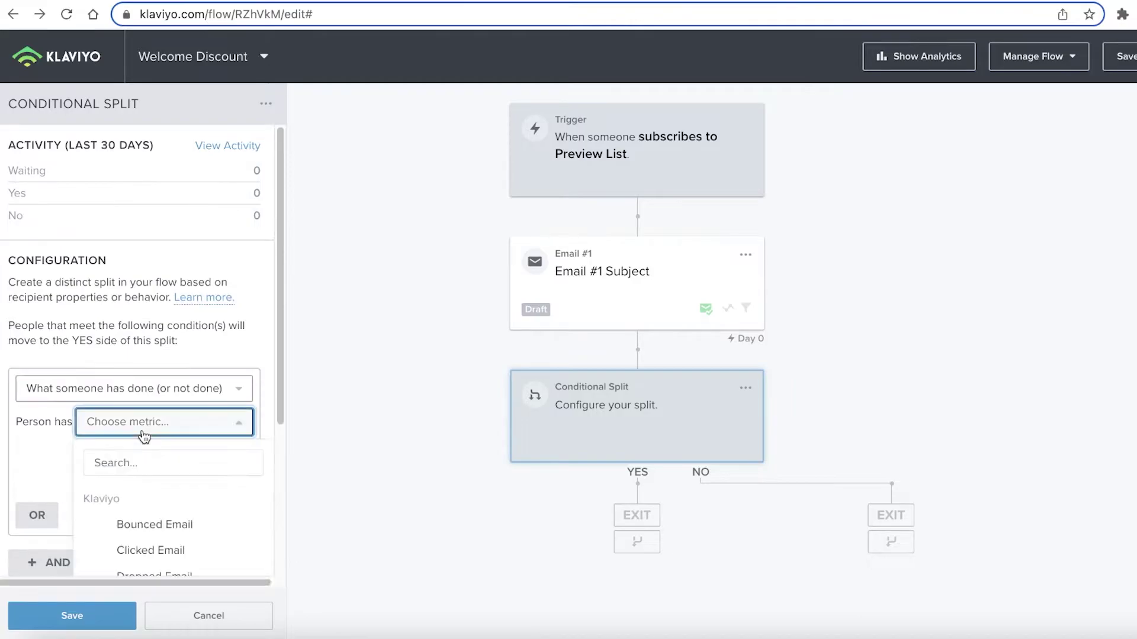
pyautogui.scroll(-4, 144, 437)
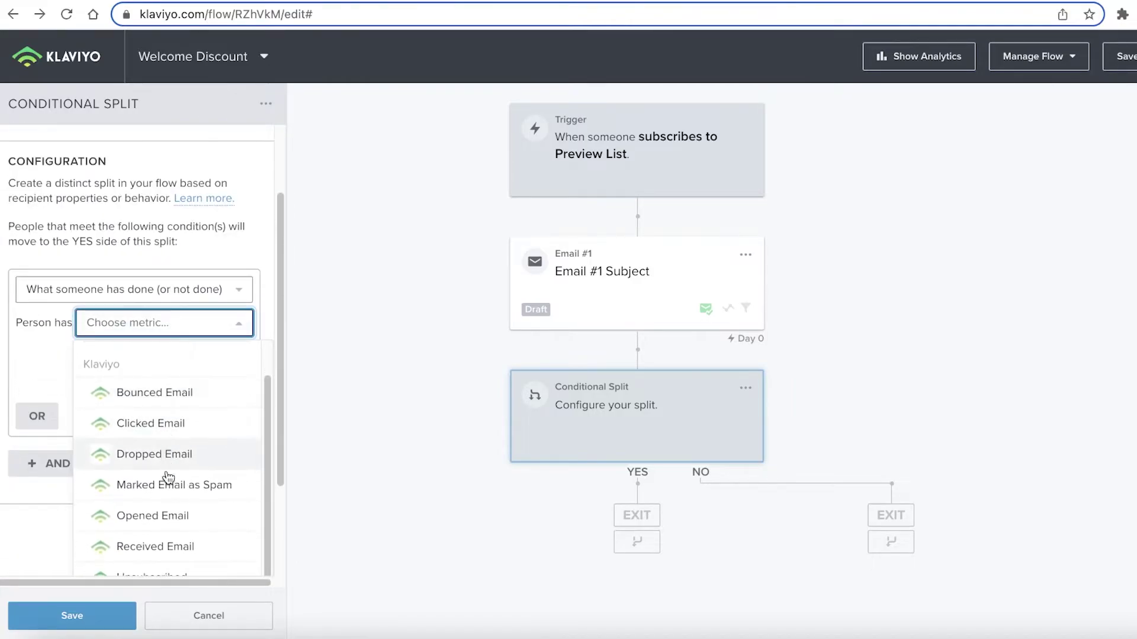
pyautogui.click(170, 524)
pyautogui.click(118, 383)
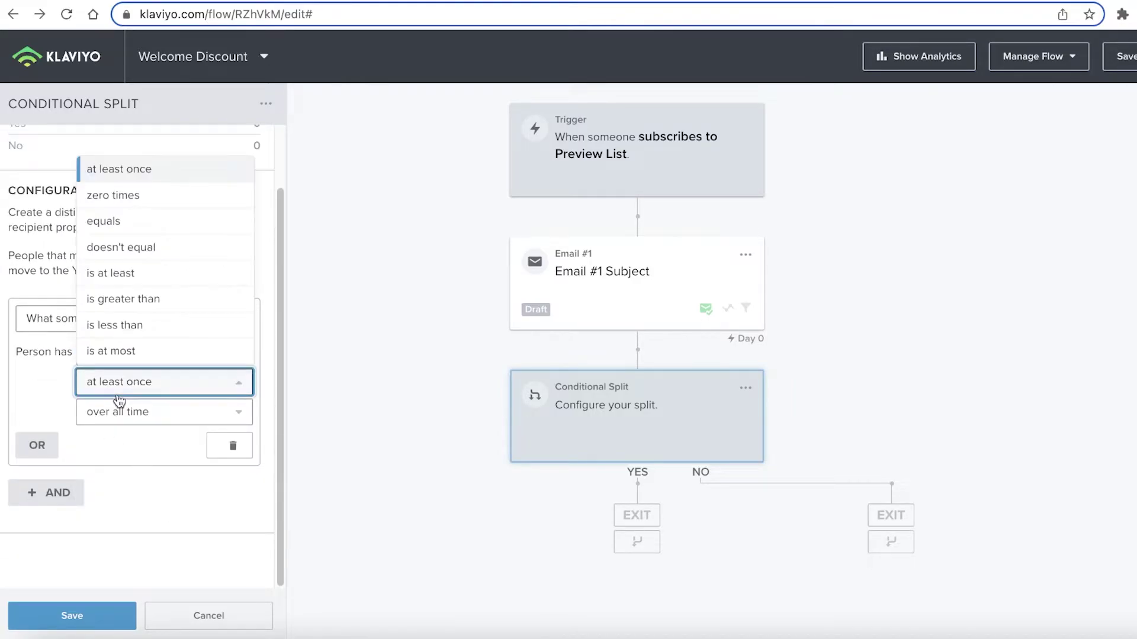
pyautogui.click(117, 391)
pyautogui.click(126, 415)
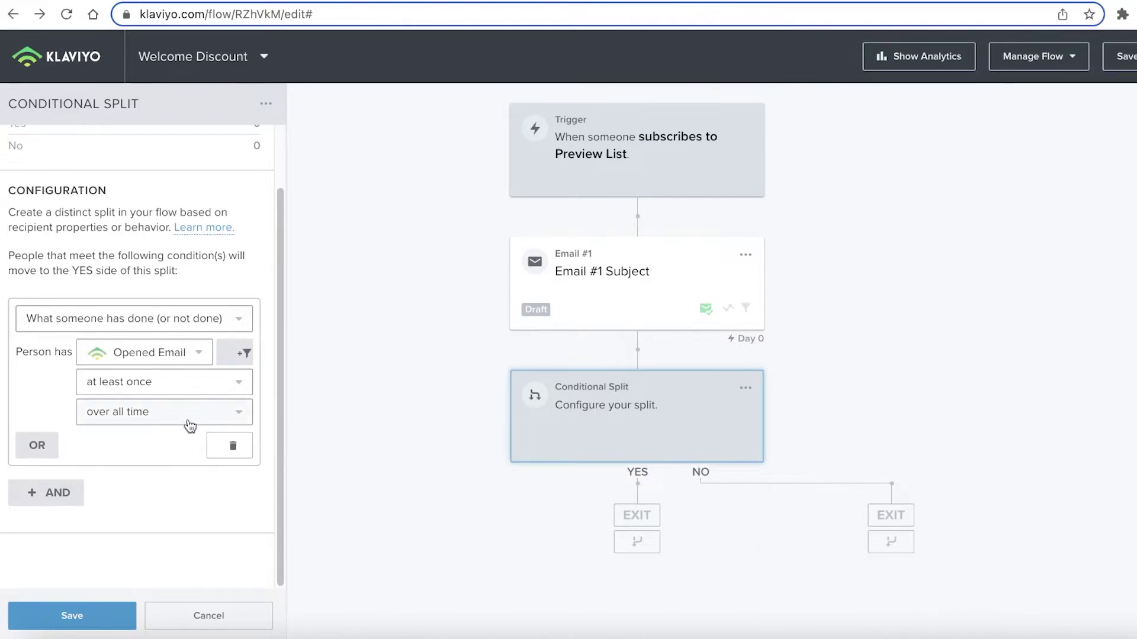
pyautogui.click(88, 616)
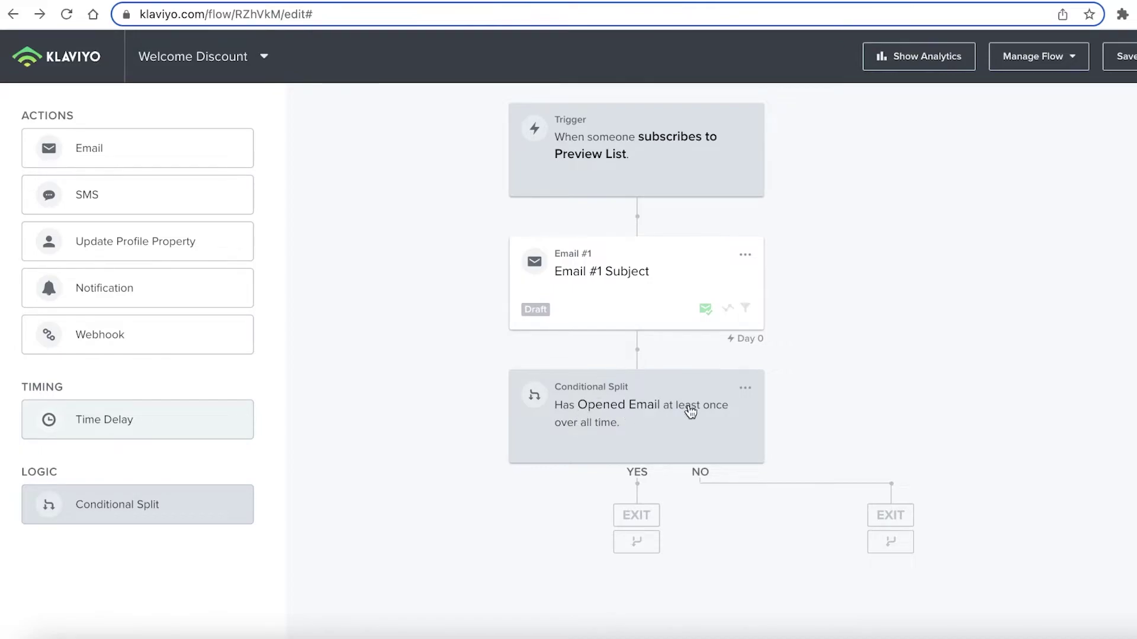
# Place Email #2 on the YES branch and change its subject to 'THANK YOU EMAIL'.
pyautogui.moveTo(122, 147); pyautogui.dragTo(632, 532)
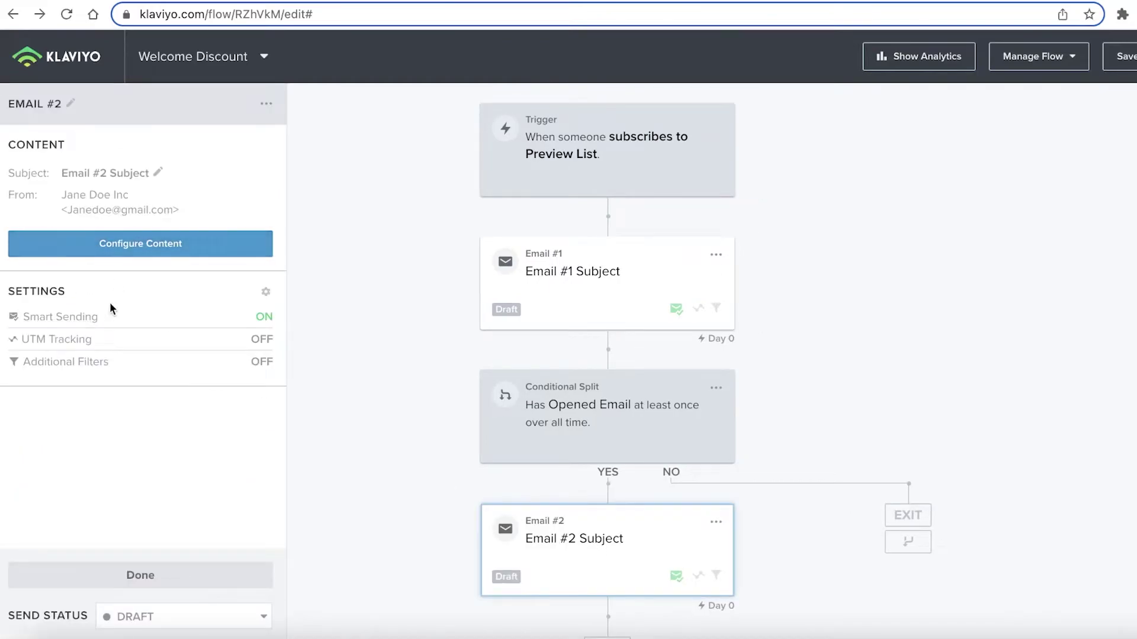
pyautogui.click(143, 173)
pyautogui.moveTo(160, 178); pyautogui.dragTo(72, 178)
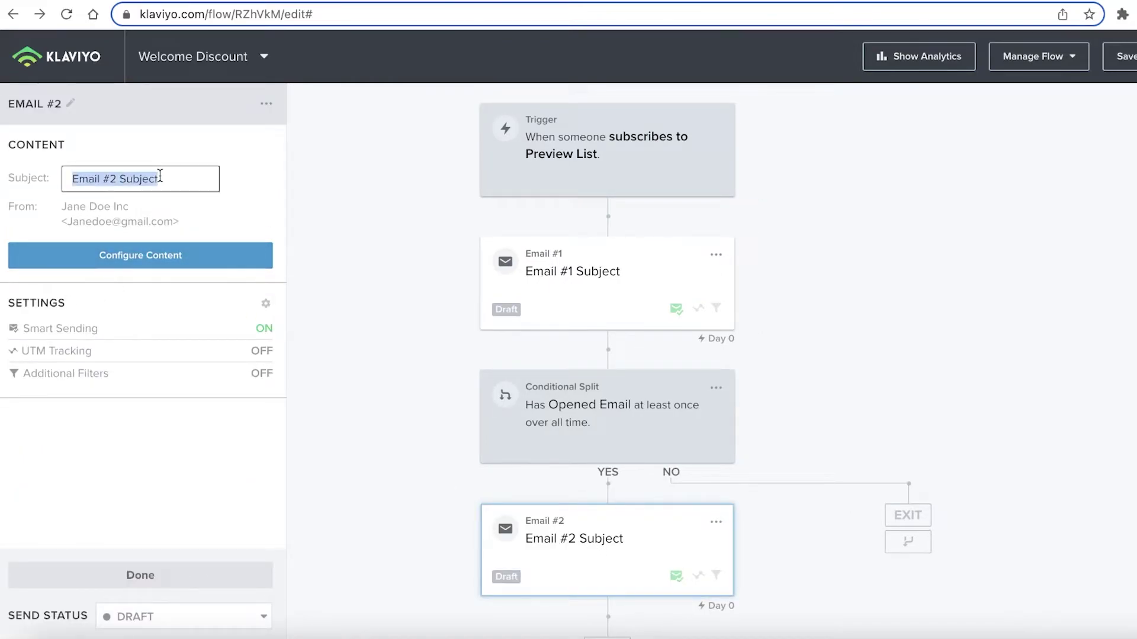
pyautogui.write('THANK YOU EMAIL')
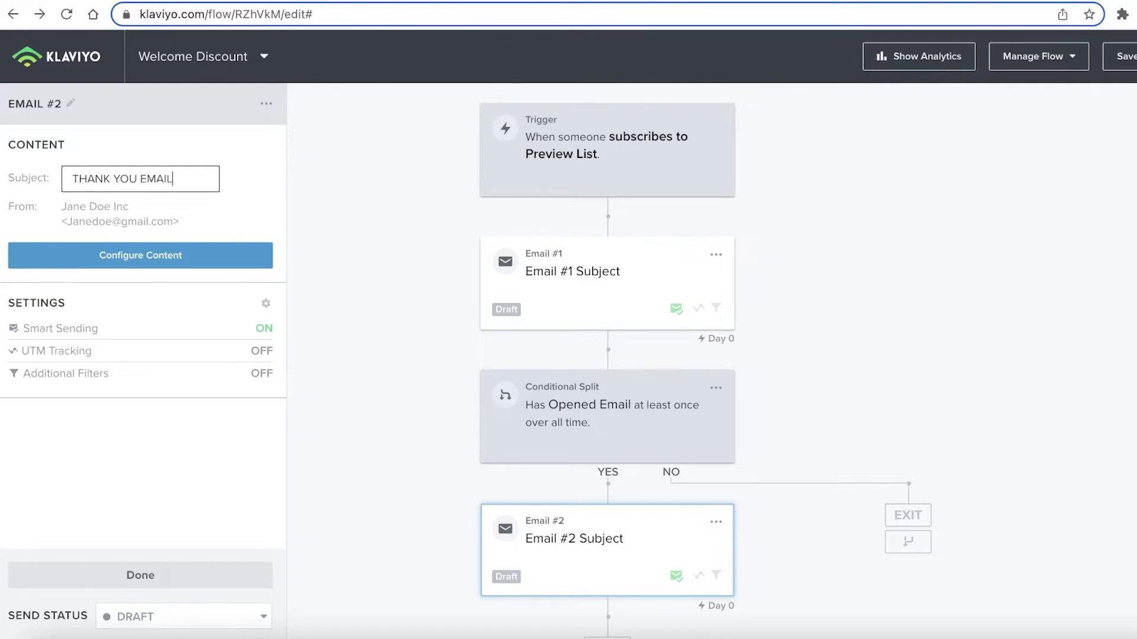
pyautogui.click(191, 571)
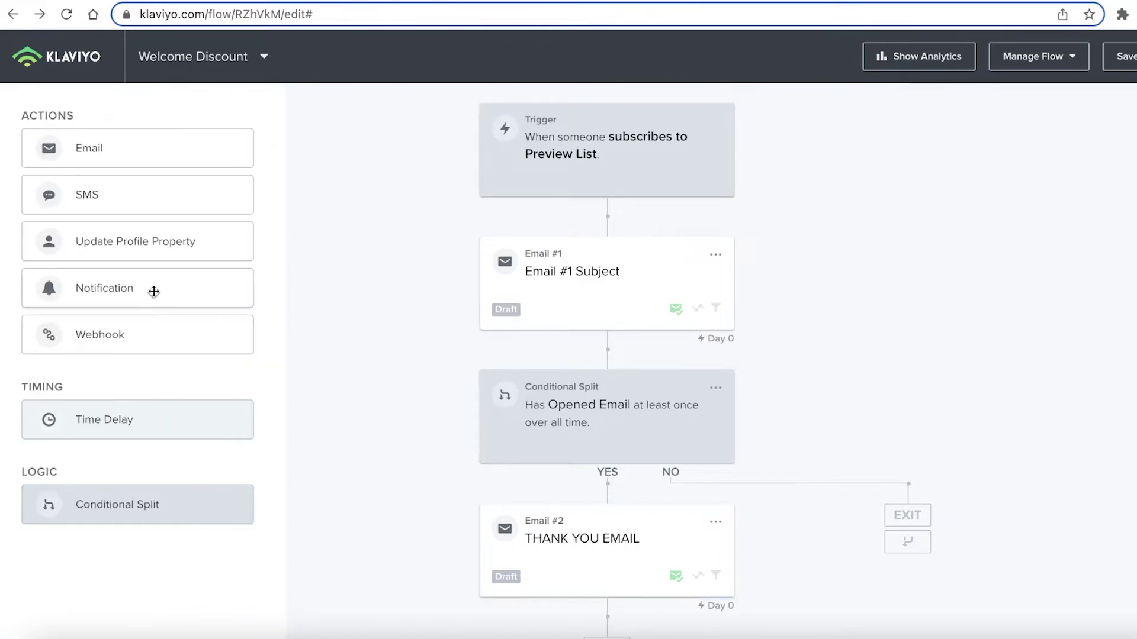
pyautogui.scroll(-1, 886, 447)
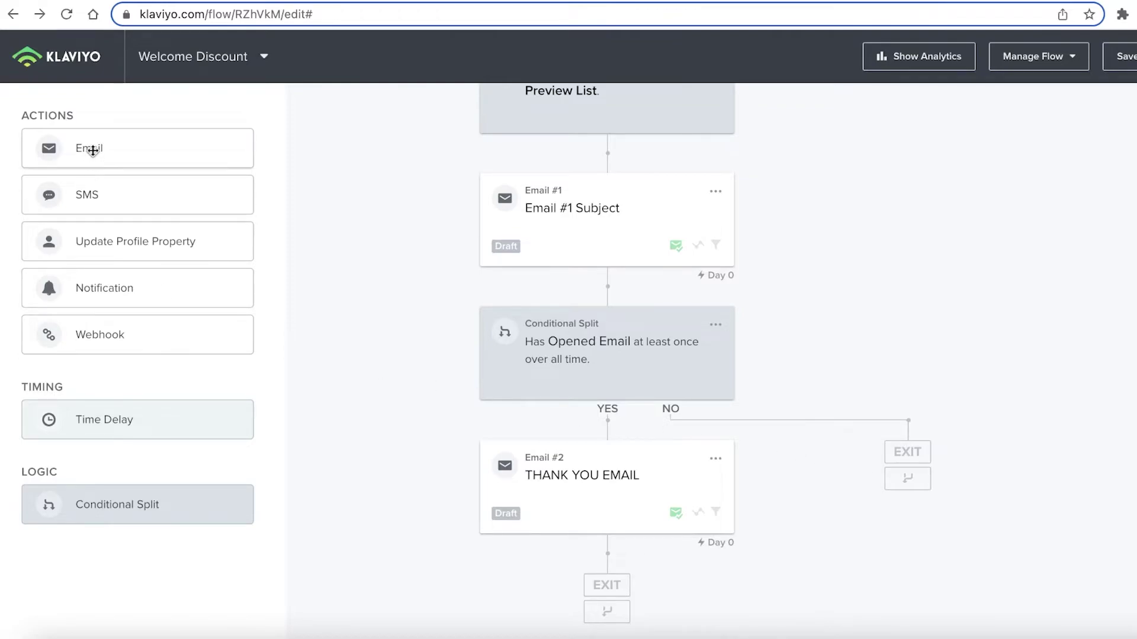
# Place Email #3 on the NO branch with subject 'STILL UNDECIDED? HERE'S 20% OFF', adding a Time Delay below.
pyautogui.moveTo(93, 150); pyautogui.dragTo(922, 492)
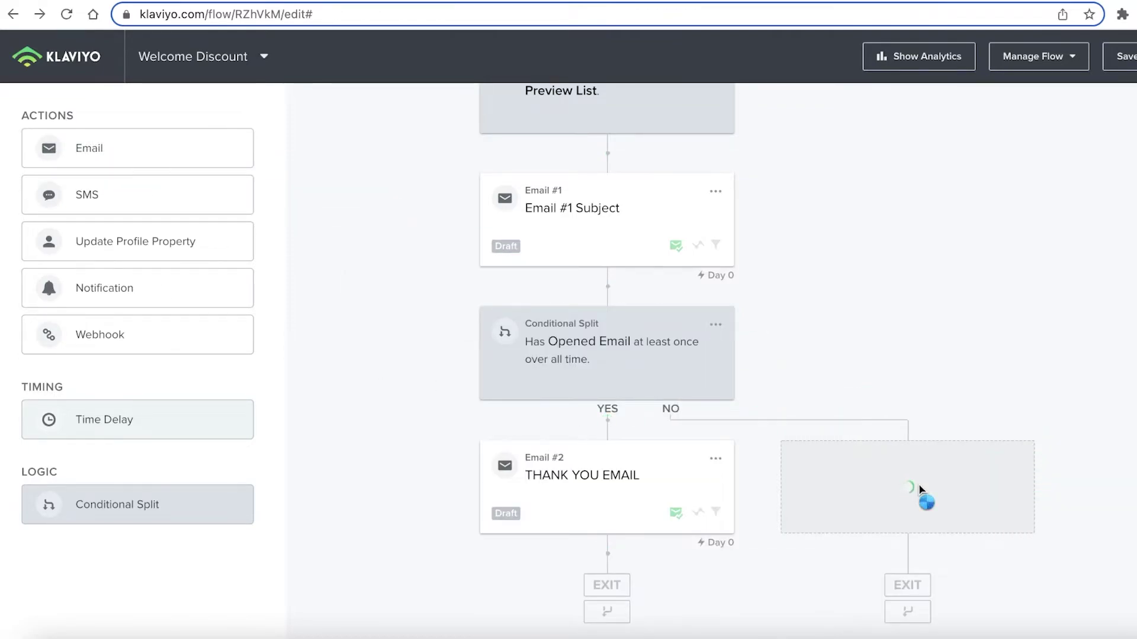
pyautogui.click(858, 482)
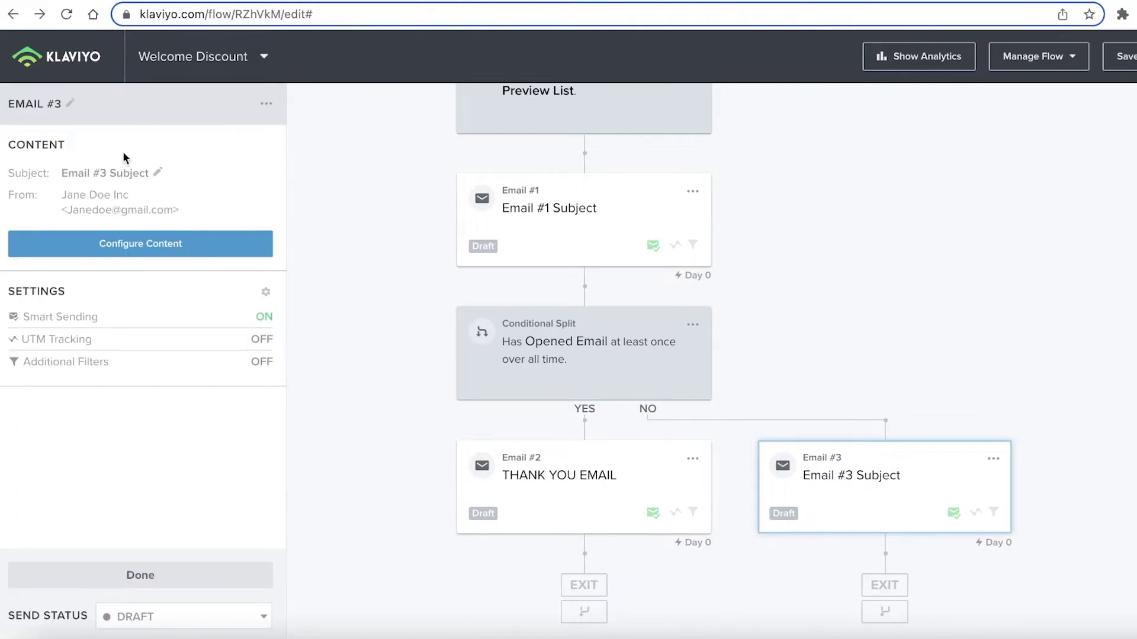
pyautogui.click(157, 174)
pyautogui.write('FORGOT TO')
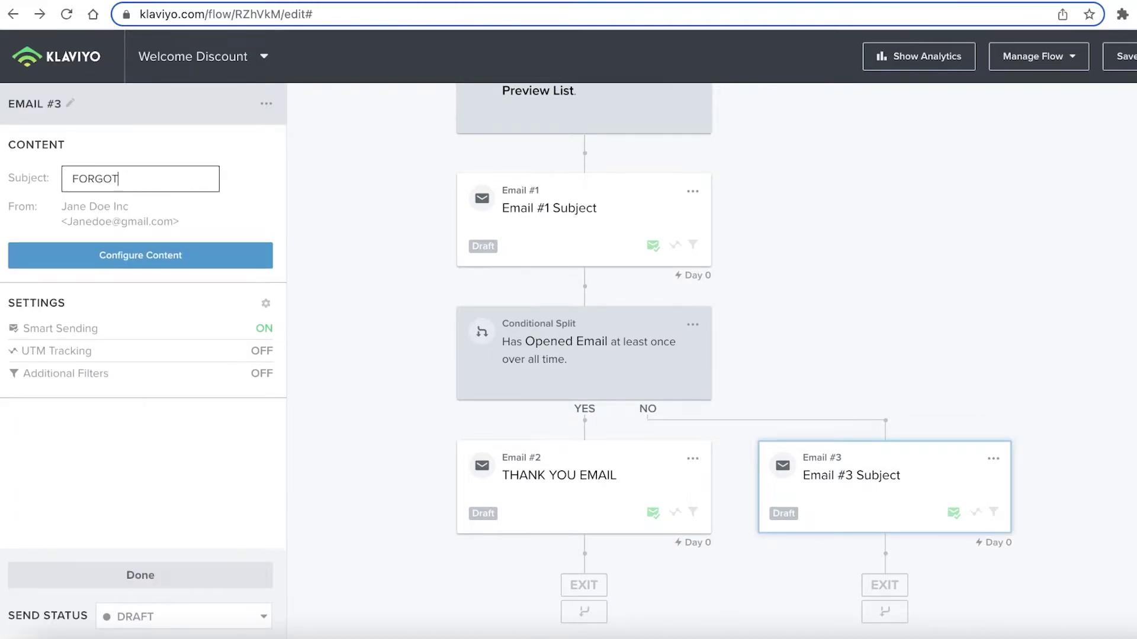
pyautogui.press('BackSpace')
pyautogui.press('BackSpace')
pyautogui.press('BackSpace')
pyautogui.press('BackSpace')
pyautogui.press('BackSpace')
pyautogui.press('BackSpace')
pyautogui.write('STILL ')
pyautogui.write('UNDE')
pyautogui.write("CIDED? HERE'S 20")
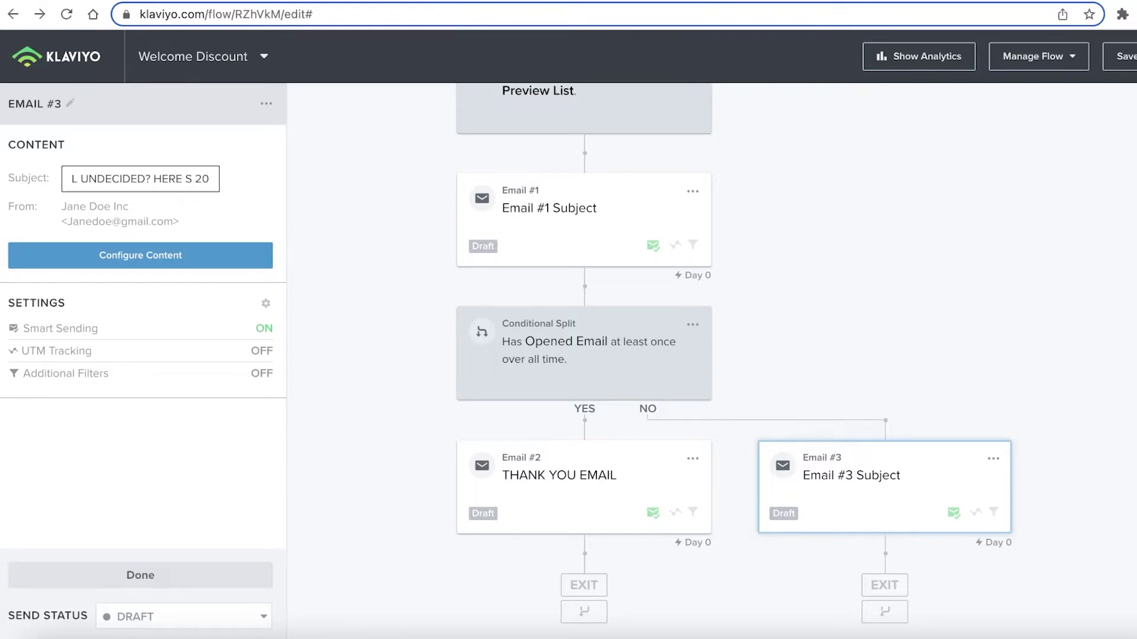
pyautogui.write('% OFF')
pyautogui.press('Return')
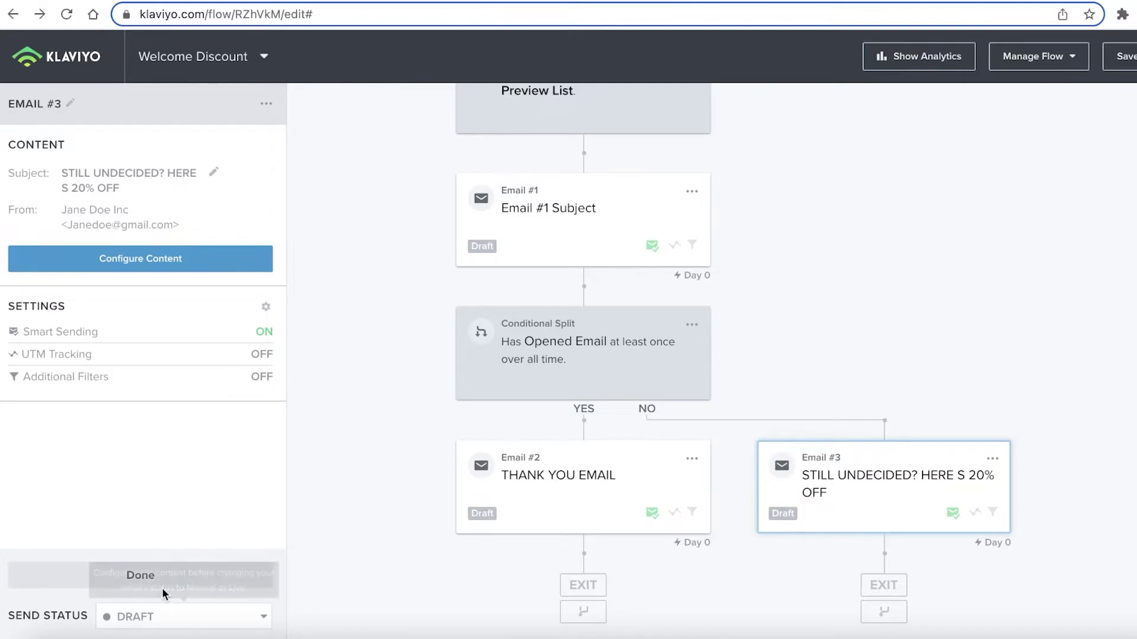
pyautogui.click(95, 577)
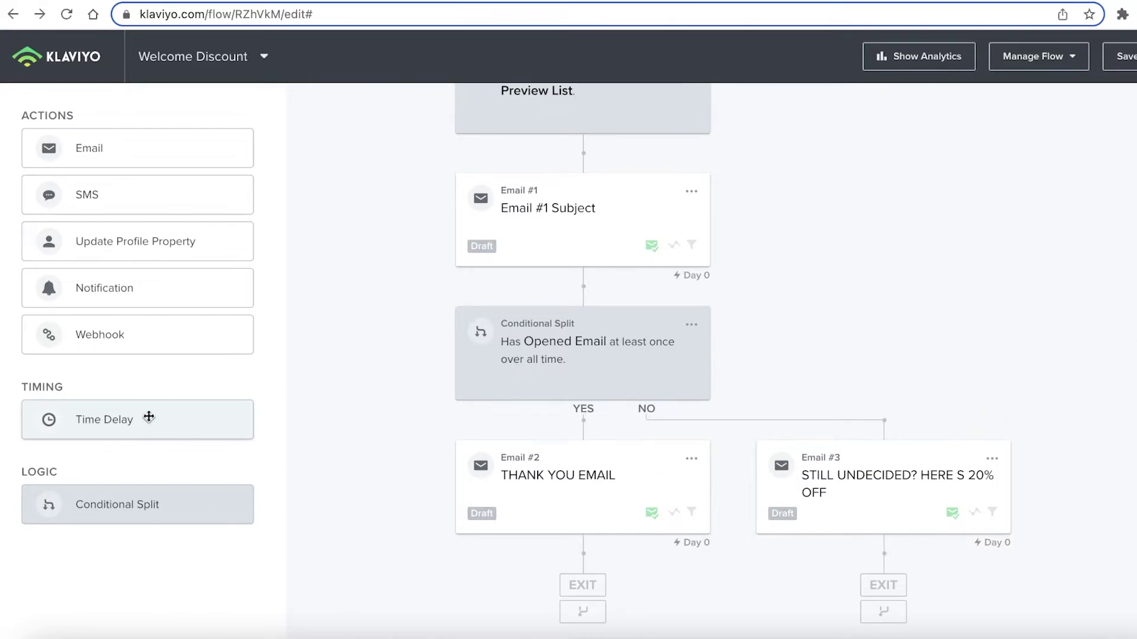
pyautogui.moveTo(213, 424); pyautogui.dragTo(918, 503)
# Set the Time Delay after Email #3 to 7 days and save it.
pyautogui.click(858, 530)
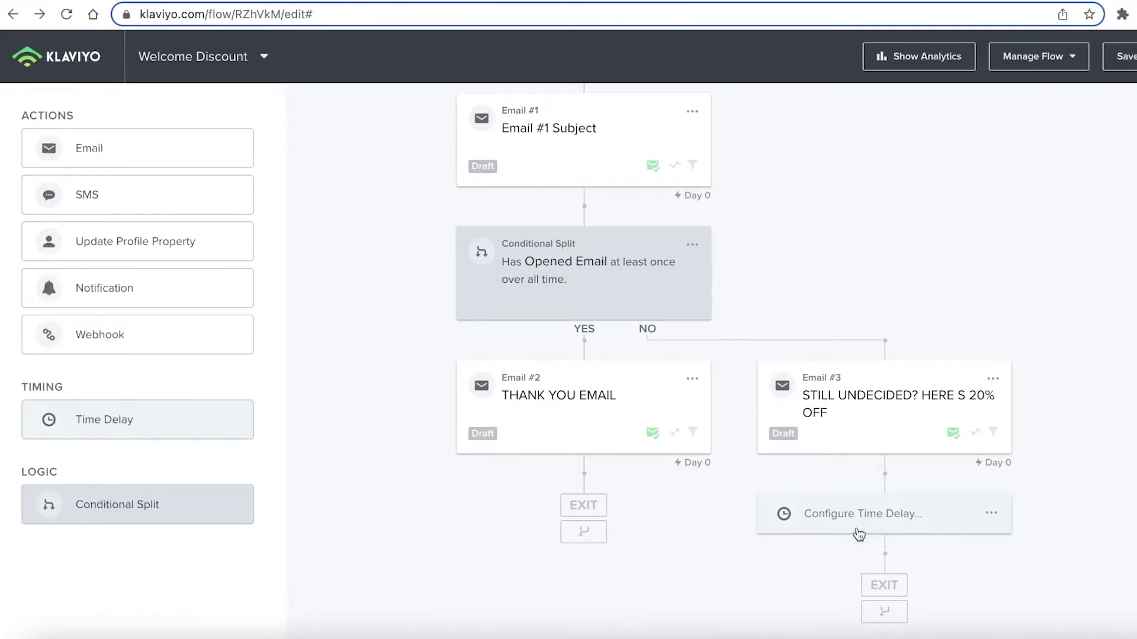
pyautogui.click(75, 186)
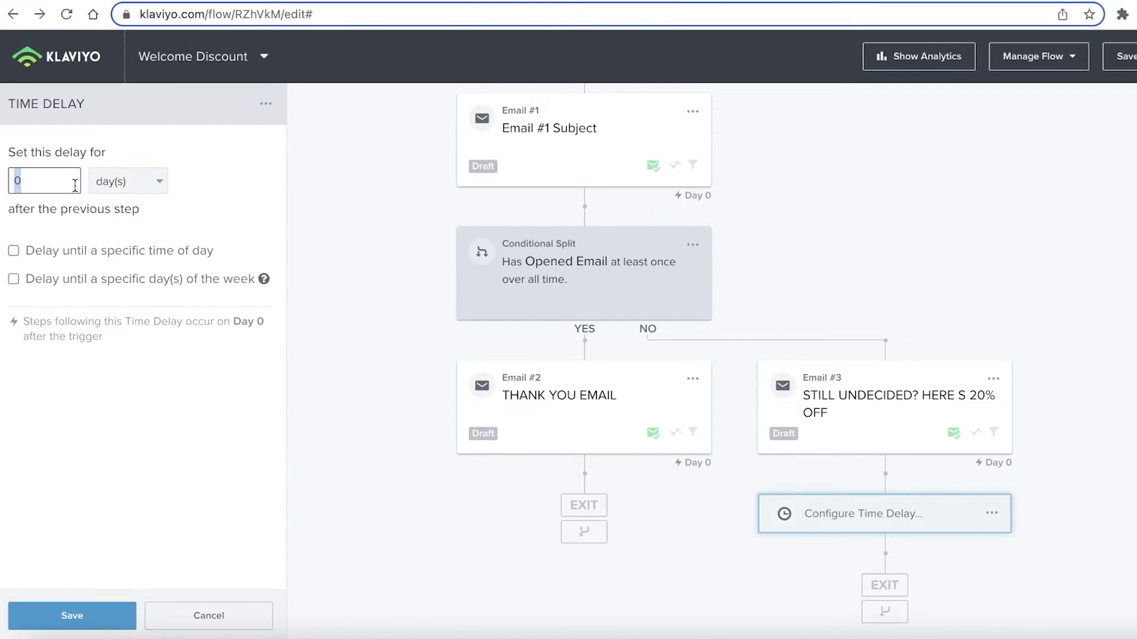
pyautogui.write('7')
pyautogui.click(72, 616)
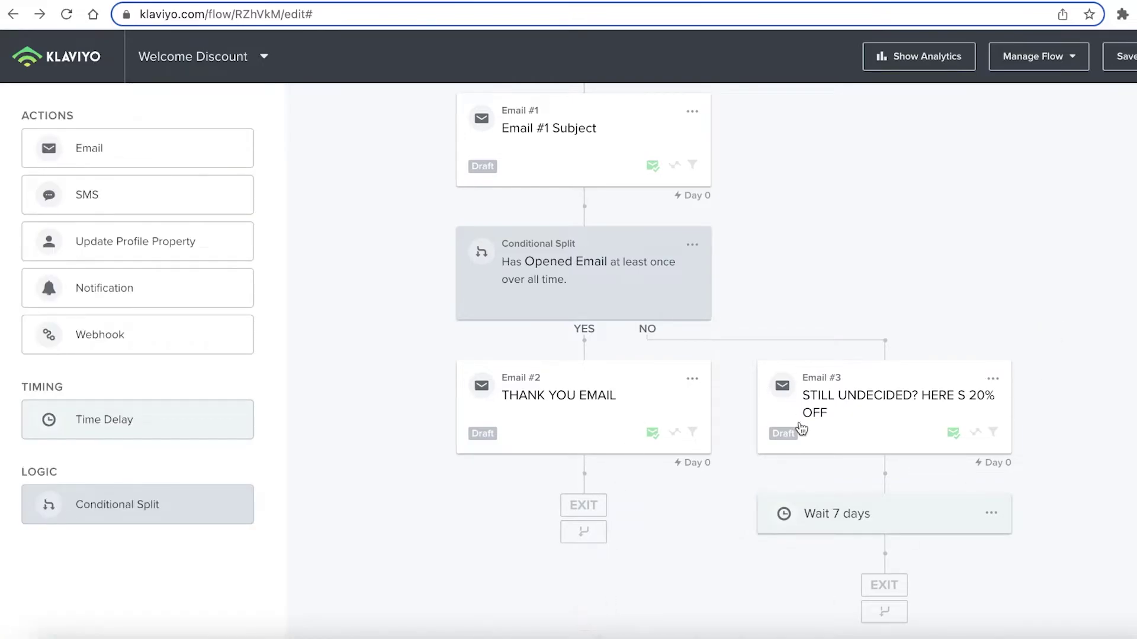
# Add a conditional split below the wait on Clicked Email at least once, and save.
pyautogui.moveTo(123, 513); pyautogui.dragTo(889, 453)
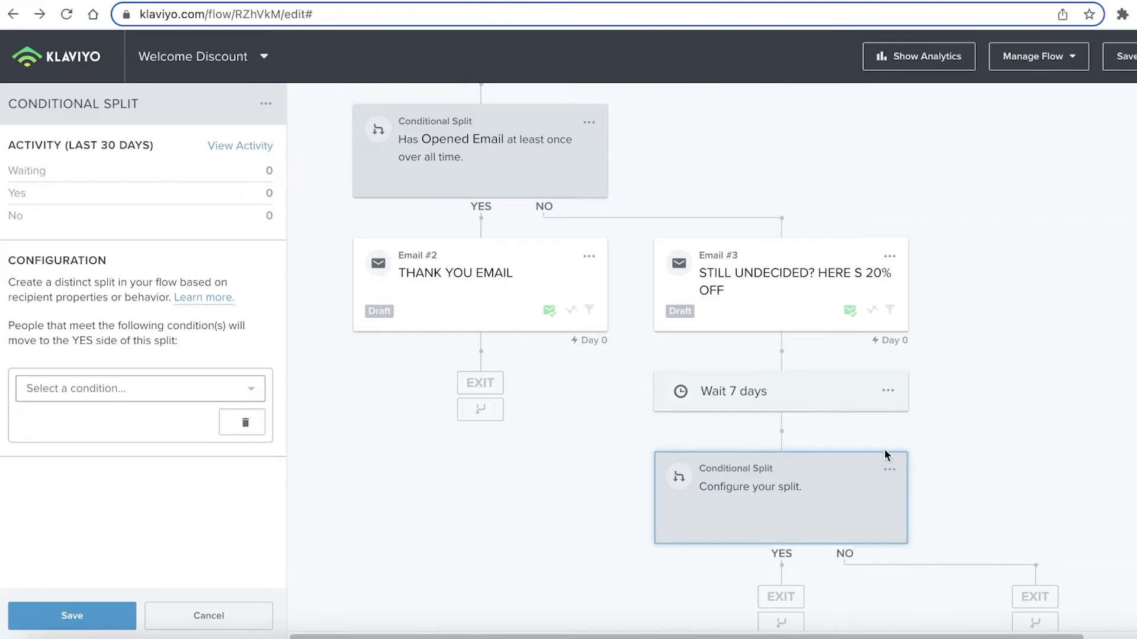
pyautogui.click(203, 400)
pyautogui.click(89, 173)
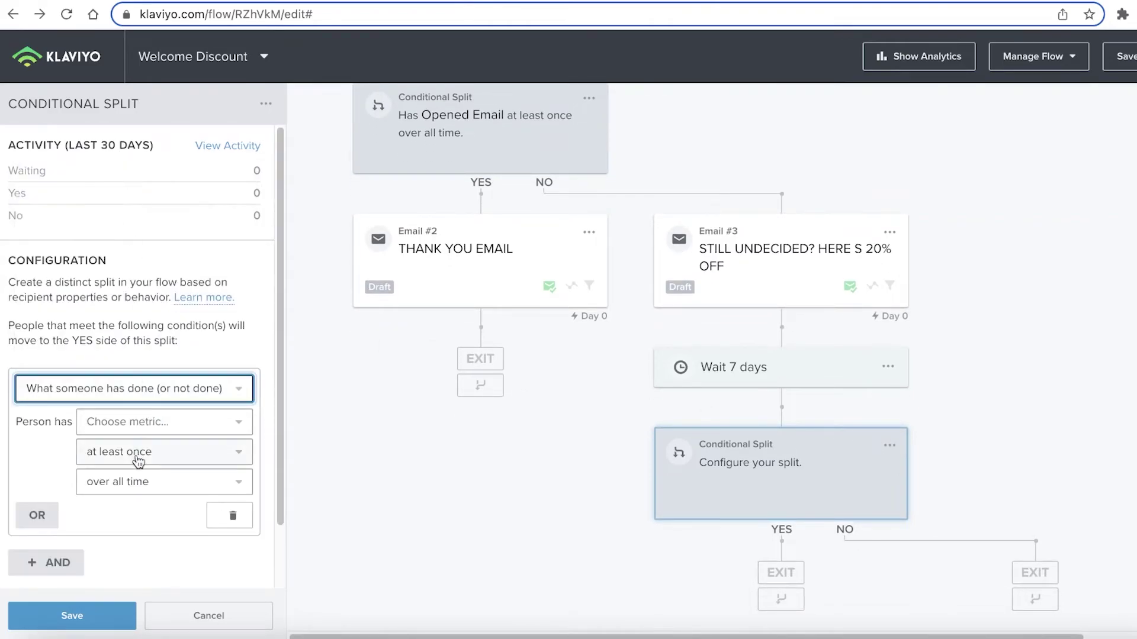
pyautogui.click(135, 427)
pyautogui.click(166, 527)
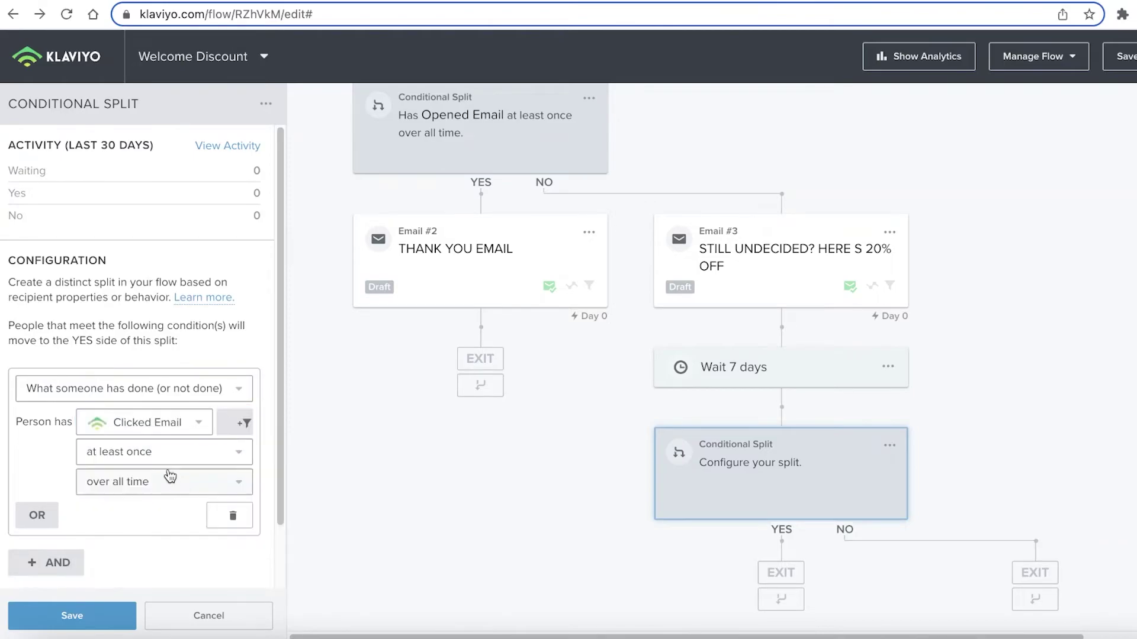
pyautogui.scroll(-2, 156, 438)
pyautogui.click(26, 612)
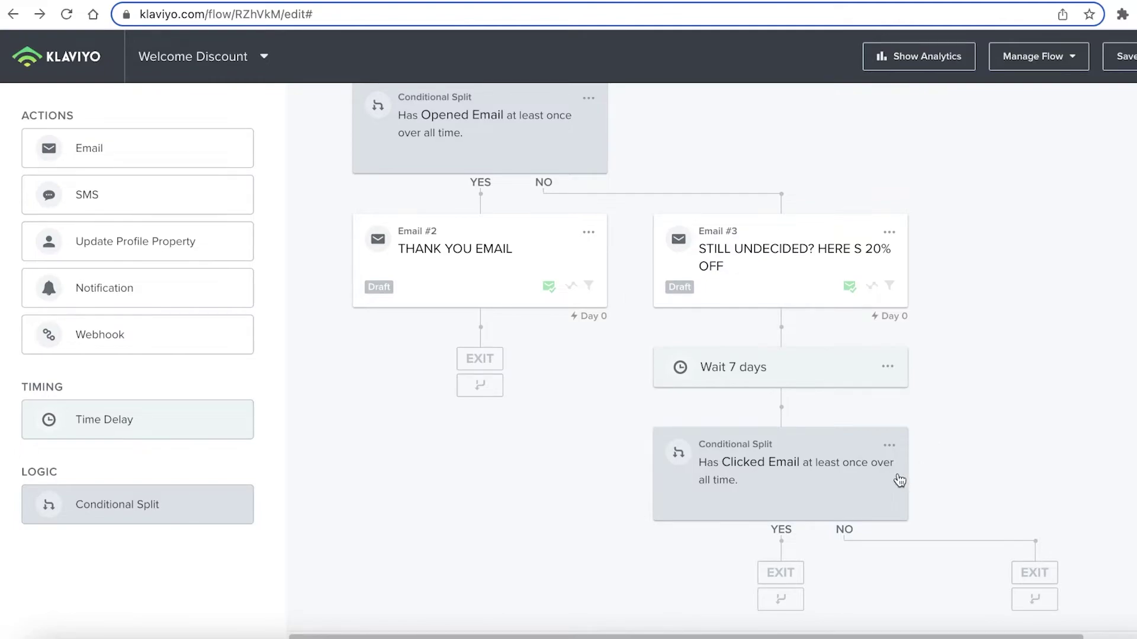
# Place an SMS #1 step on the Clicked Email NO branch and close its settings.
pyautogui.moveTo(86, 199); pyautogui.dragTo(991, 460)
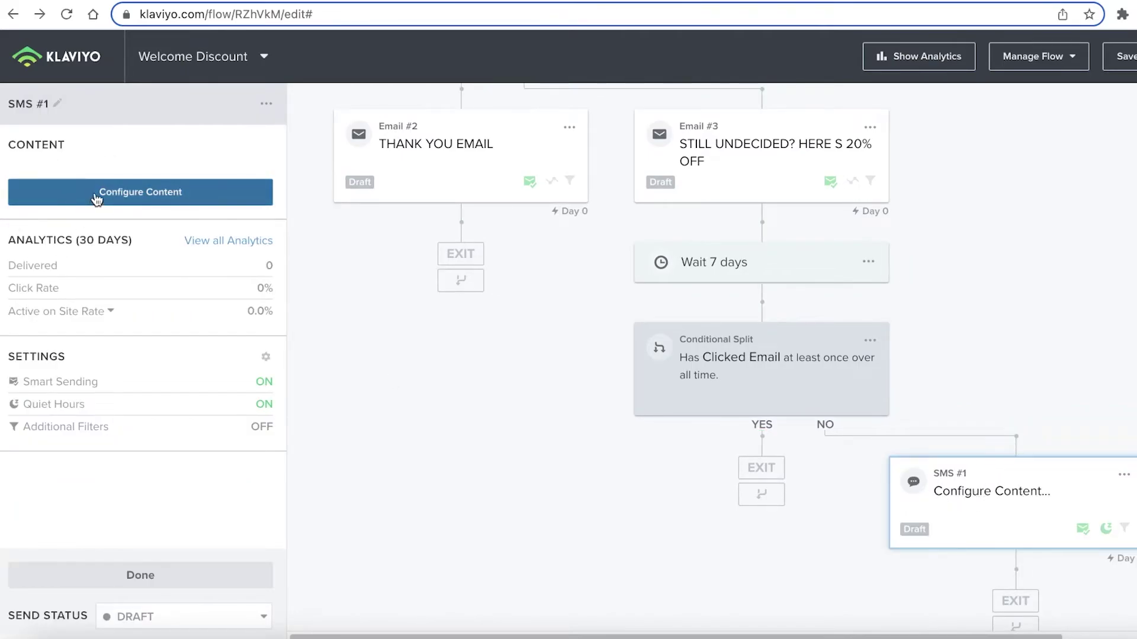
pyautogui.click(140, 193)
pyautogui.click(805, 131)
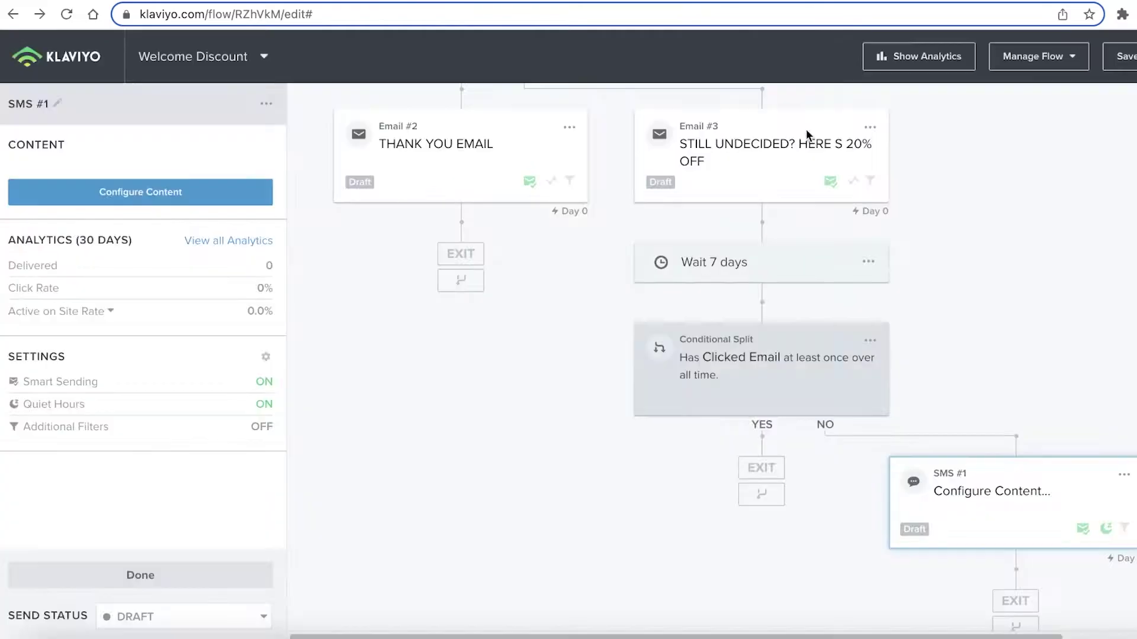
pyautogui.scroll(7, 832, 293)
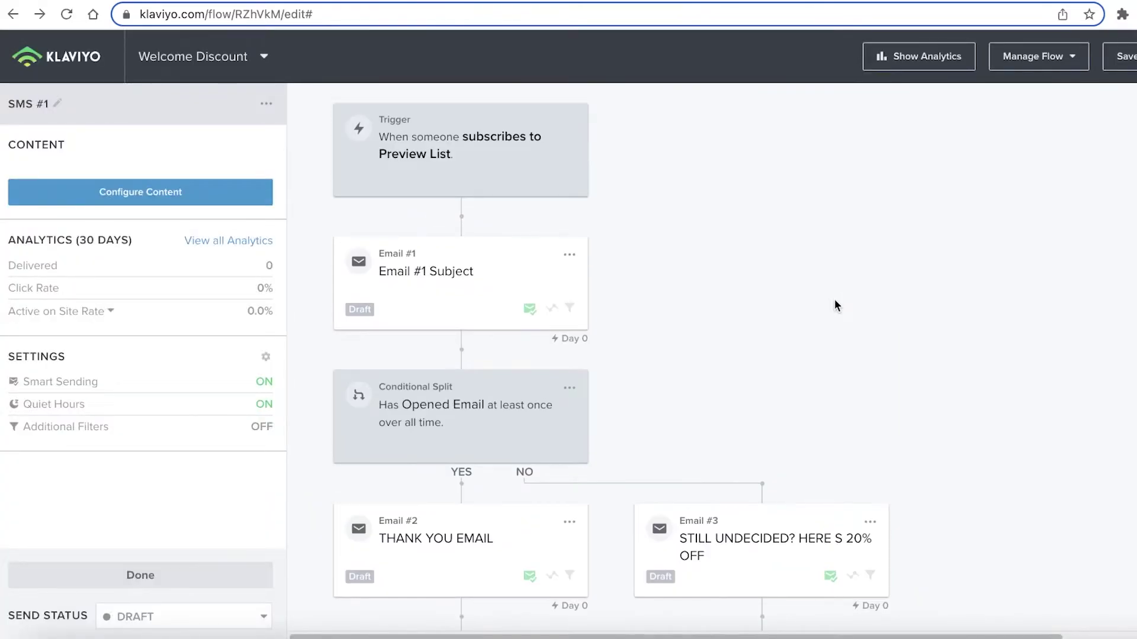
pyautogui.scroll(-7, 832, 305)
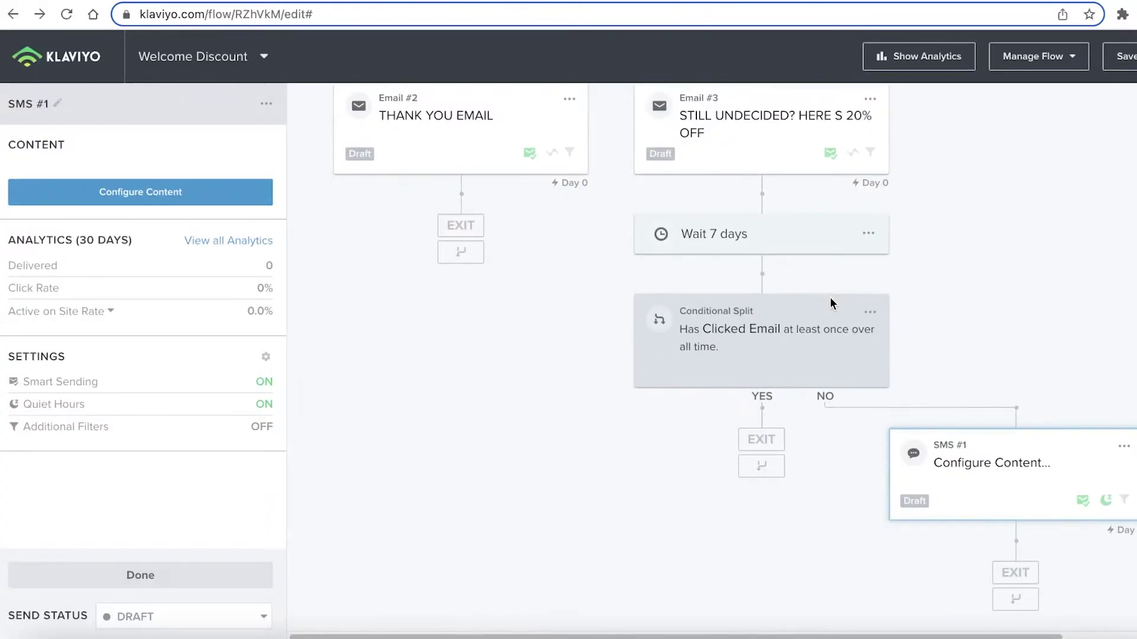
pyautogui.click(114, 575)
pyautogui.moveTo(103, 249); pyautogui.dragTo(58, 132)
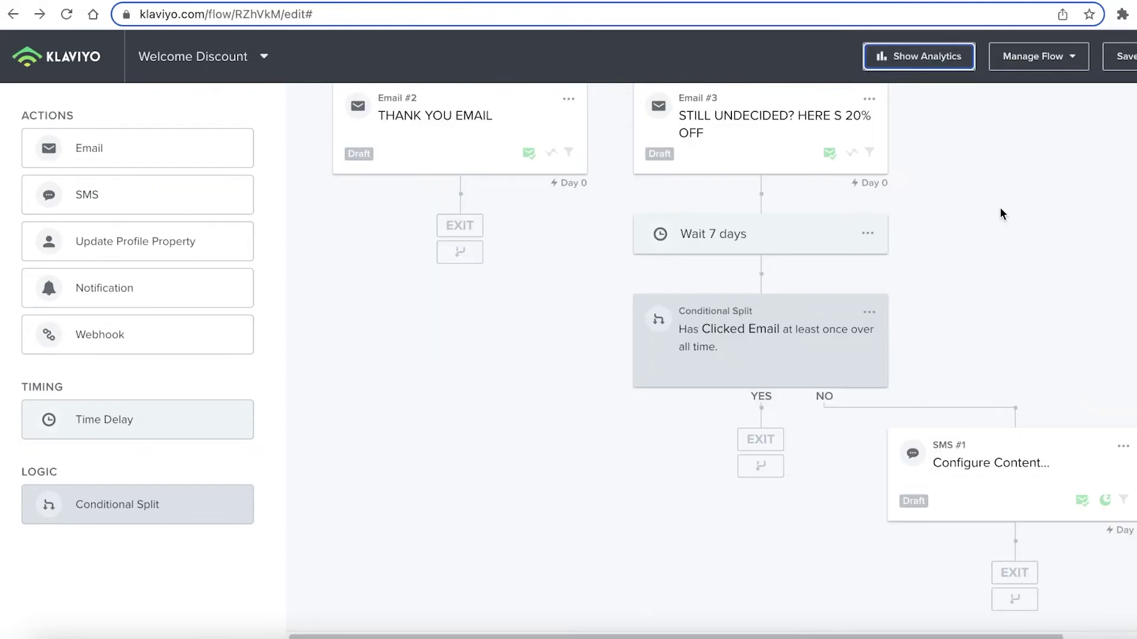
# Save the Welcome Discount flow and exit the editor.
pyautogui.scroll(7, 1018, 148)
pyautogui.click(1039, 59)
pyautogui.click(769, 274)
pyautogui.scroll(-7, 768, 274)
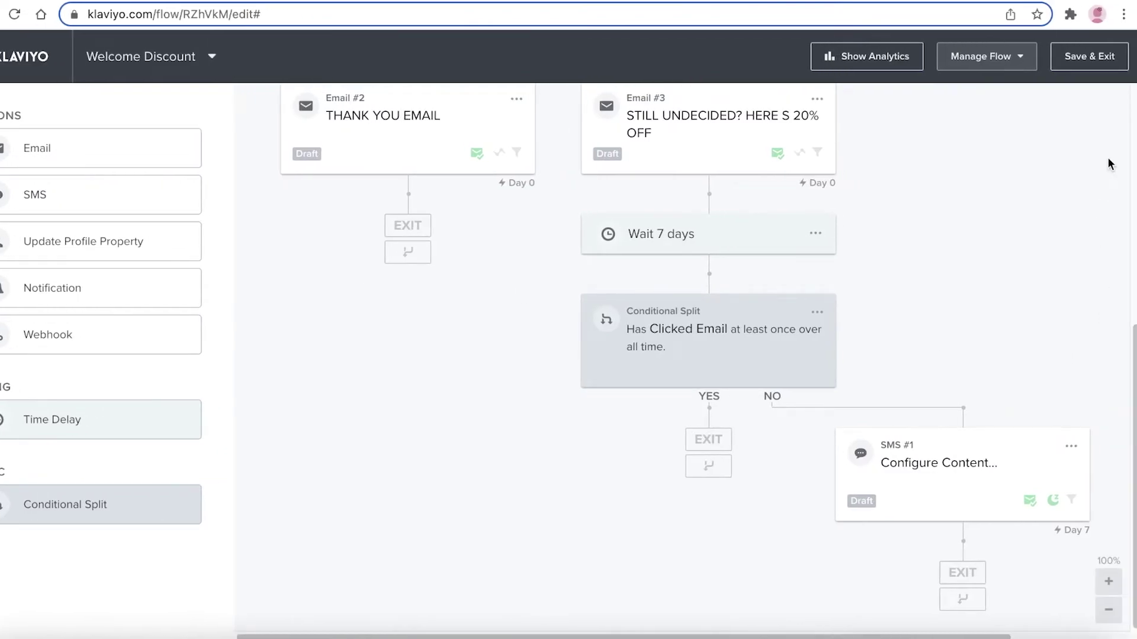
pyautogui.scroll(7, 1109, 164)
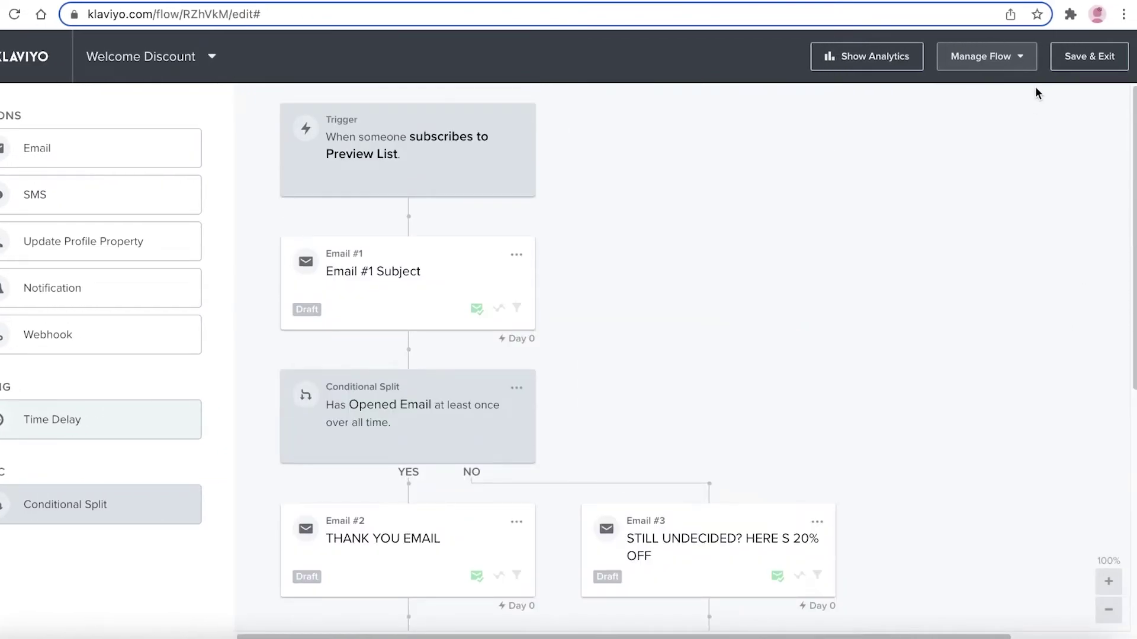
pyautogui.click(1075, 68)
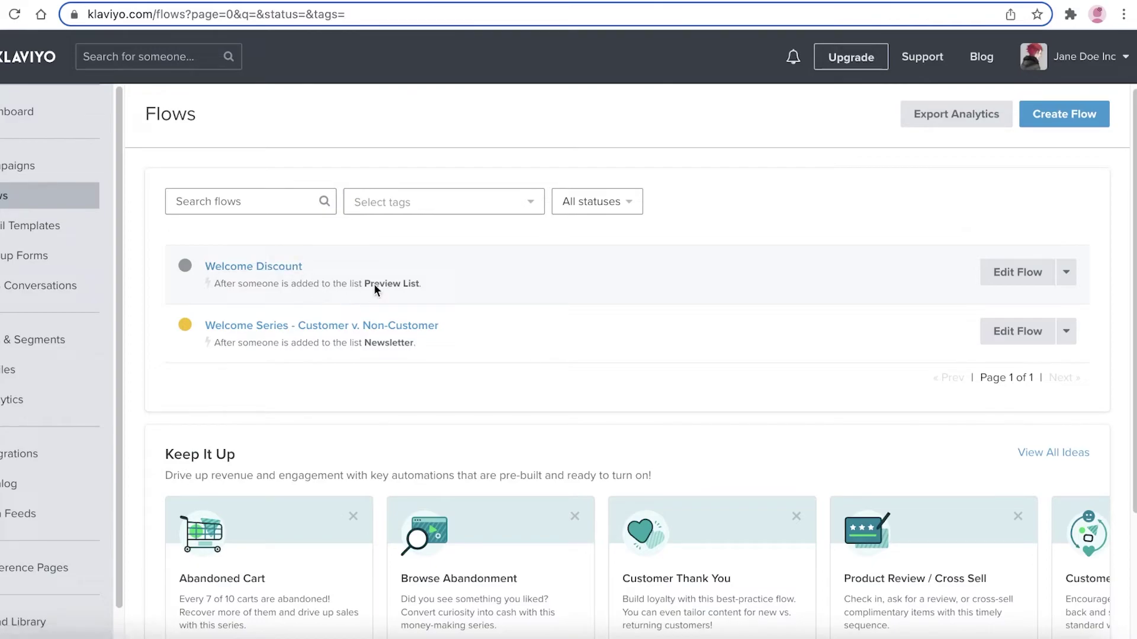
# Highlight Welcome Discount's Preview List trigger in the Flows list.
pyautogui.moveTo(353, 279); pyautogui.dragTo(463, 296)
pyautogui.click(464, 296)
pyautogui.moveTo(365, 284); pyautogui.dragTo(491, 280)
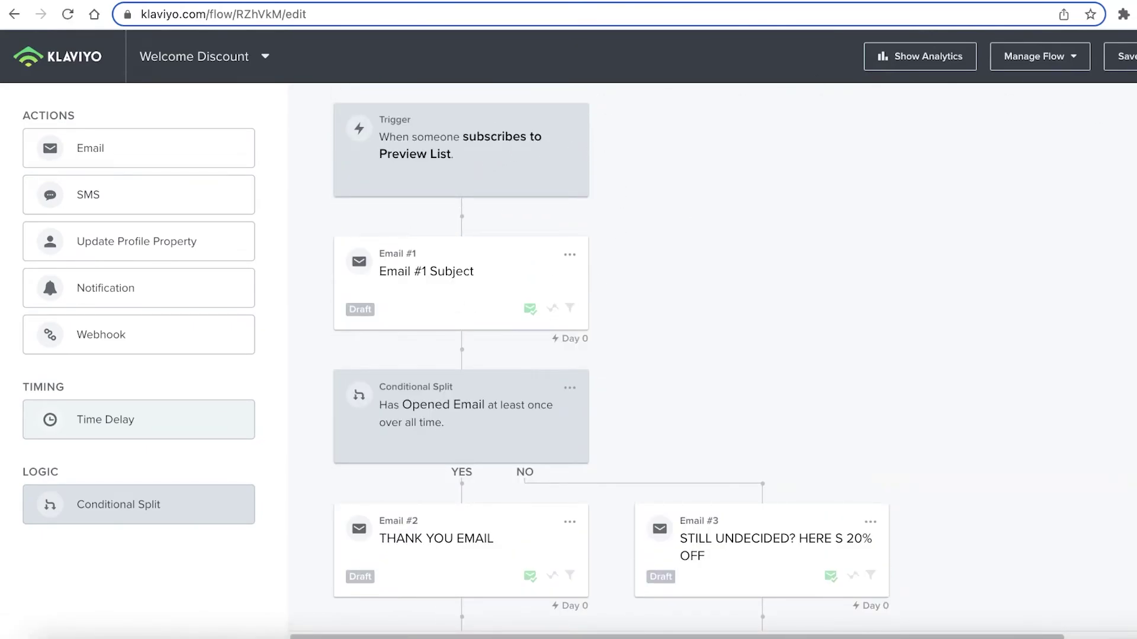
# Return to the Flows page with Welcome Discount and Welcome Series - Customer v. Non-Customer.
pyautogui.click(49, 65)
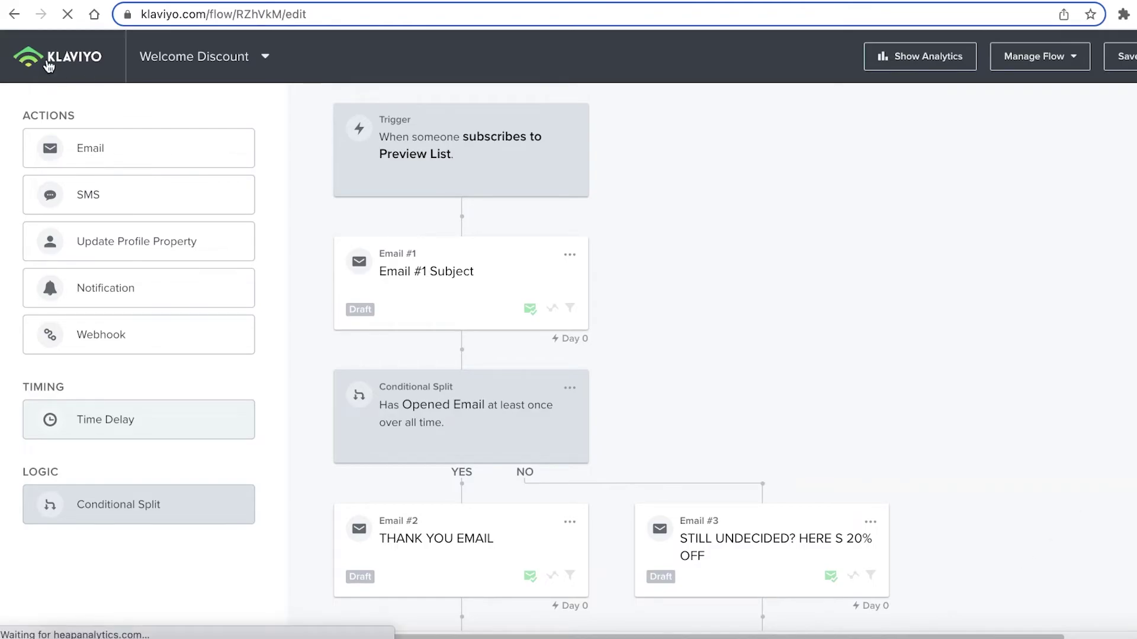
pyautogui.scroll(-5, 731, 181)
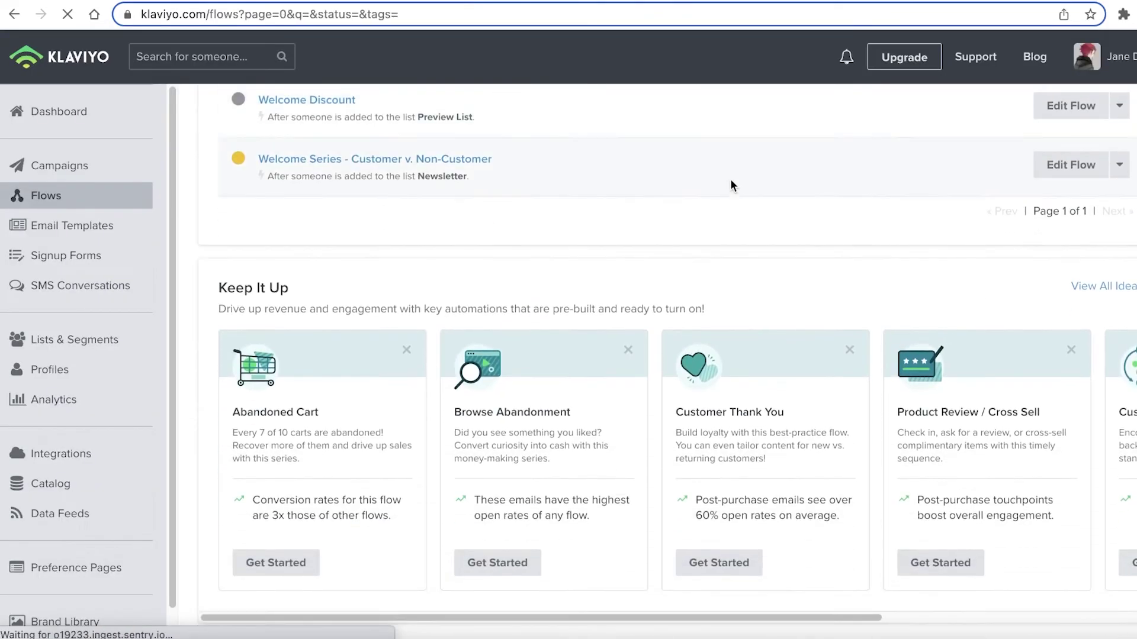
pyautogui.scroll(3, 734, 183)
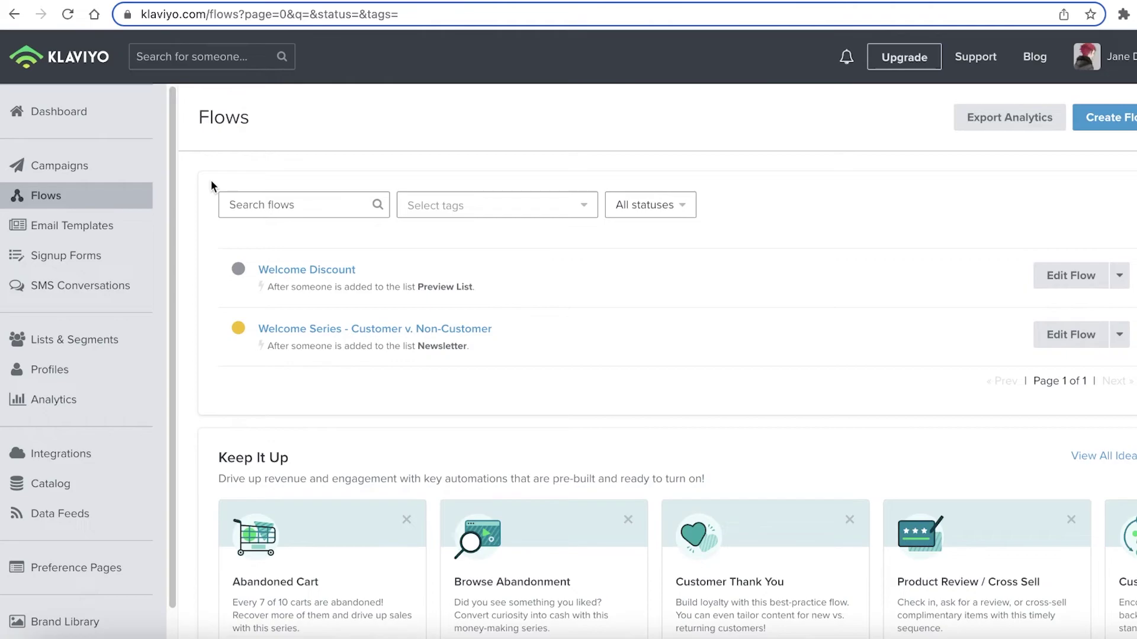
pyautogui.scroll(-2, 41, 211)
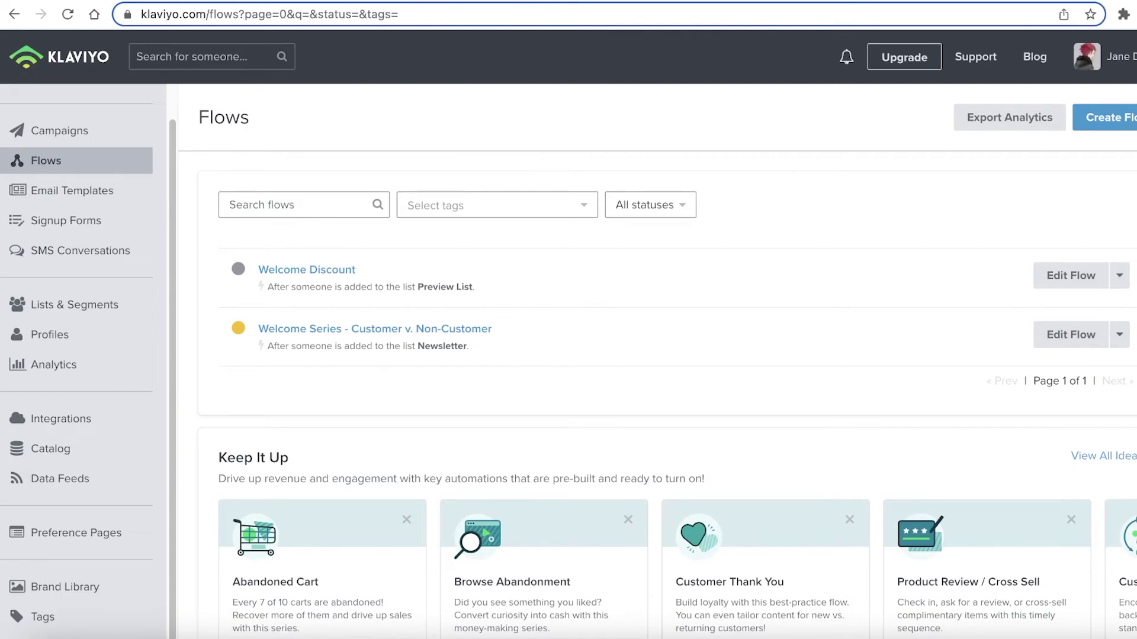
# On the Pricing page, enter 700 email contacts to get a price estimate.
pyautogui.click(734, 2)
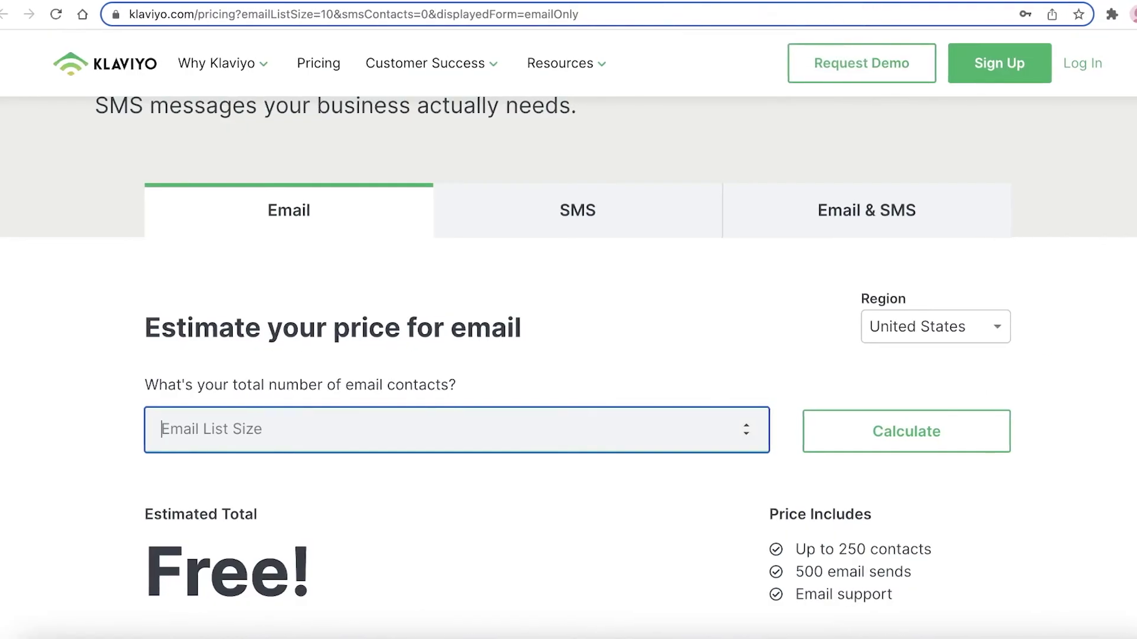
pyautogui.scroll(-4, 892, 129)
pyautogui.scroll(1, 756, 179)
pyautogui.scroll(3, 756, 180)
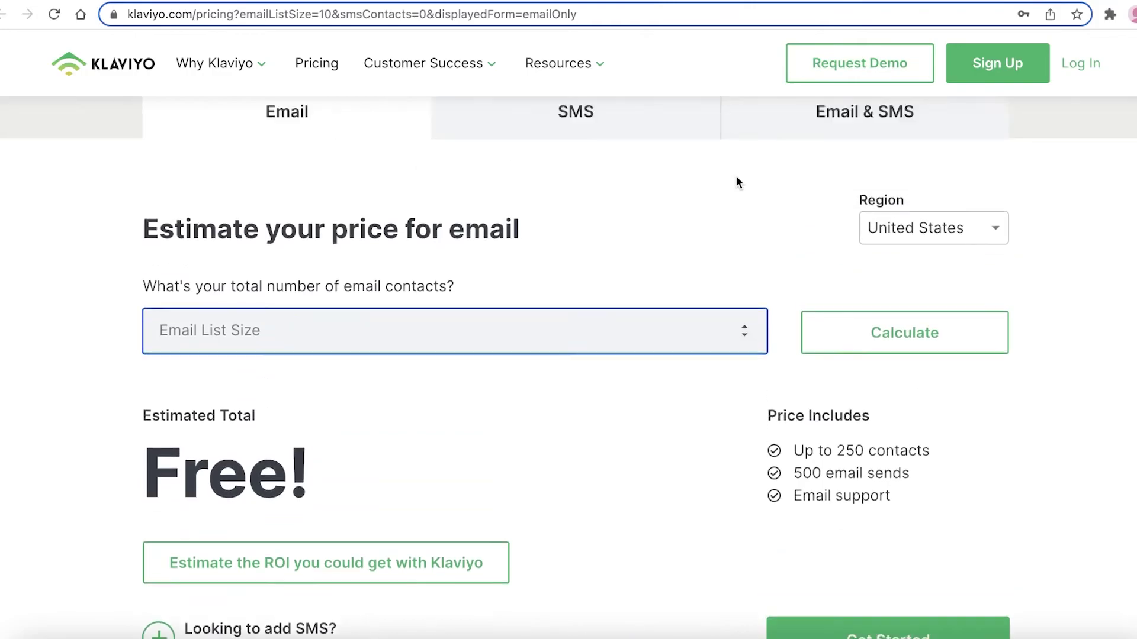
pyautogui.scroll(-2, 812, 229)
pyautogui.scroll(1, 575, 365)
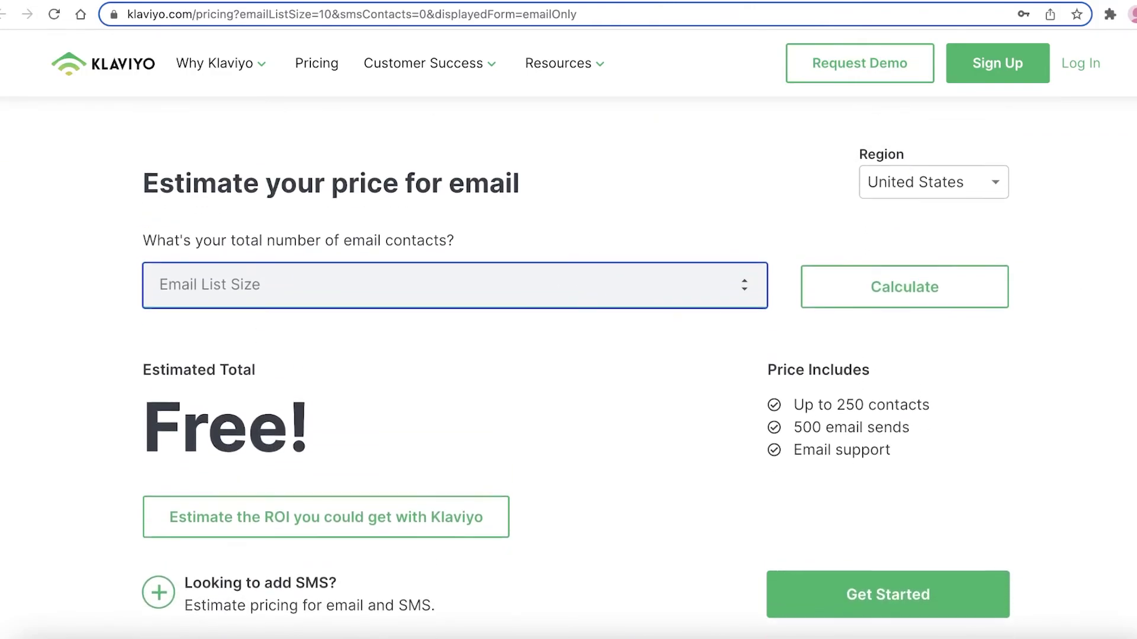
pyautogui.scroll(4, 478, 343)
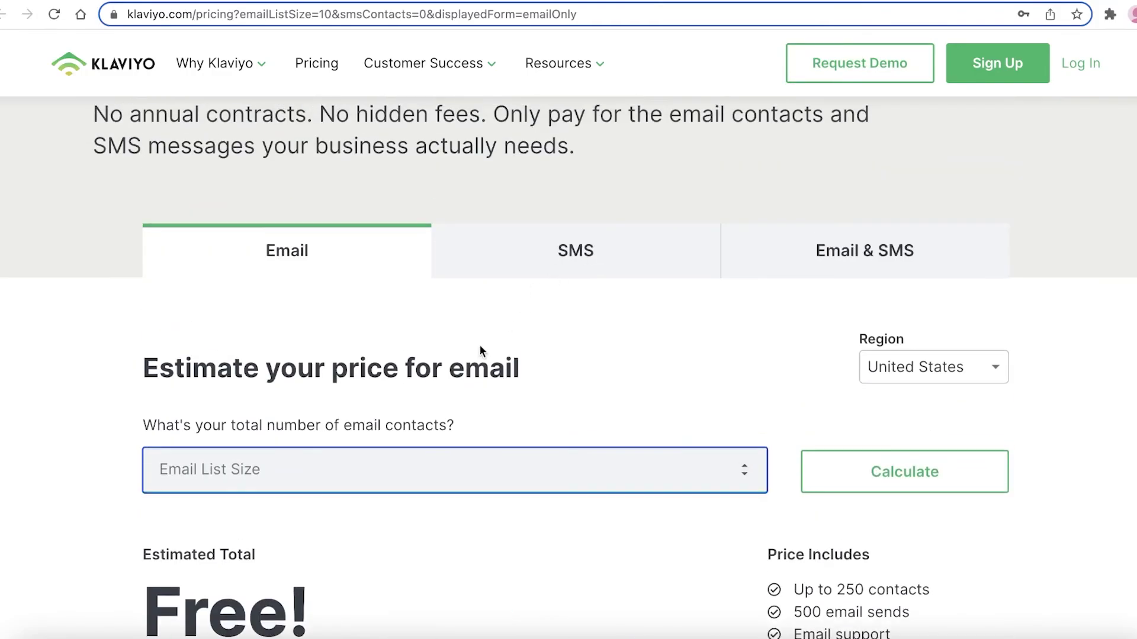
pyautogui.click(413, 435)
pyautogui.click(422, 457)
pyautogui.write('700')
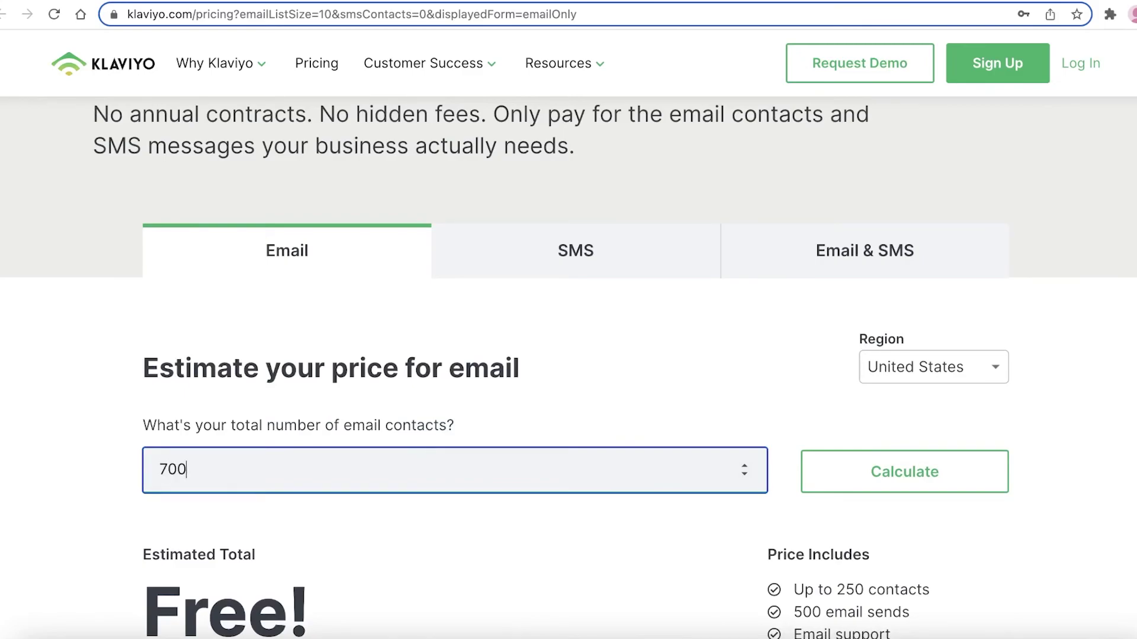
# Change the email list size to 1000 contacts; the estimate stays $30/month.
pyautogui.scroll(-5, 499, 516)
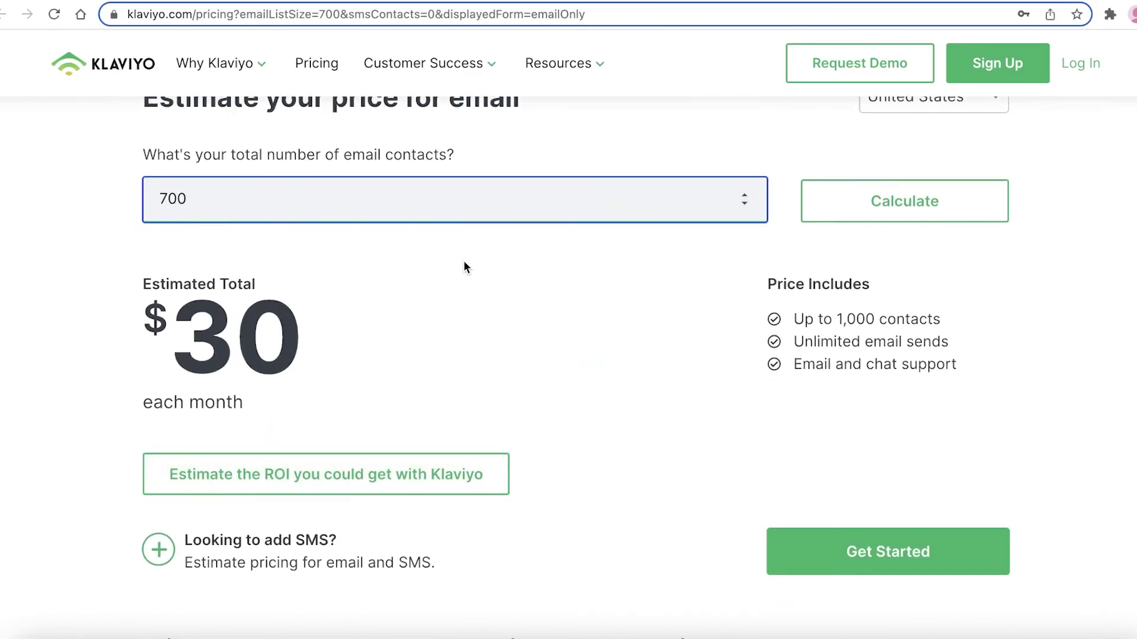
pyautogui.scroll(7, 464, 264)
pyautogui.scroll(-8, 444, 446)
pyautogui.scroll(4, 628, 462)
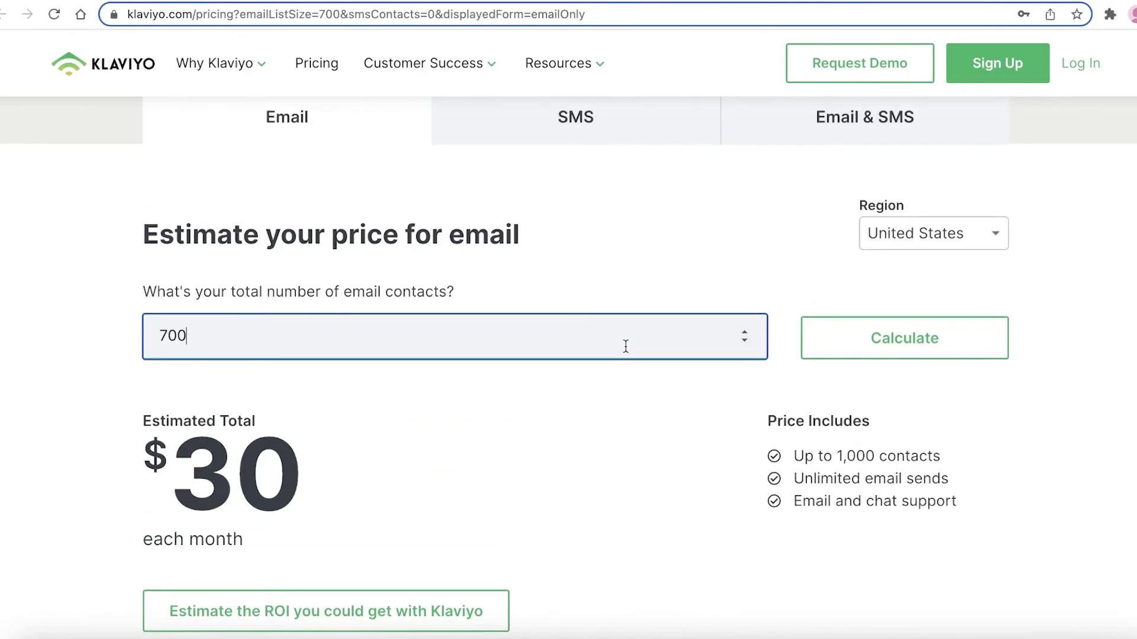
pyautogui.doubleClick(315, 325)
pyautogui.write('1000')
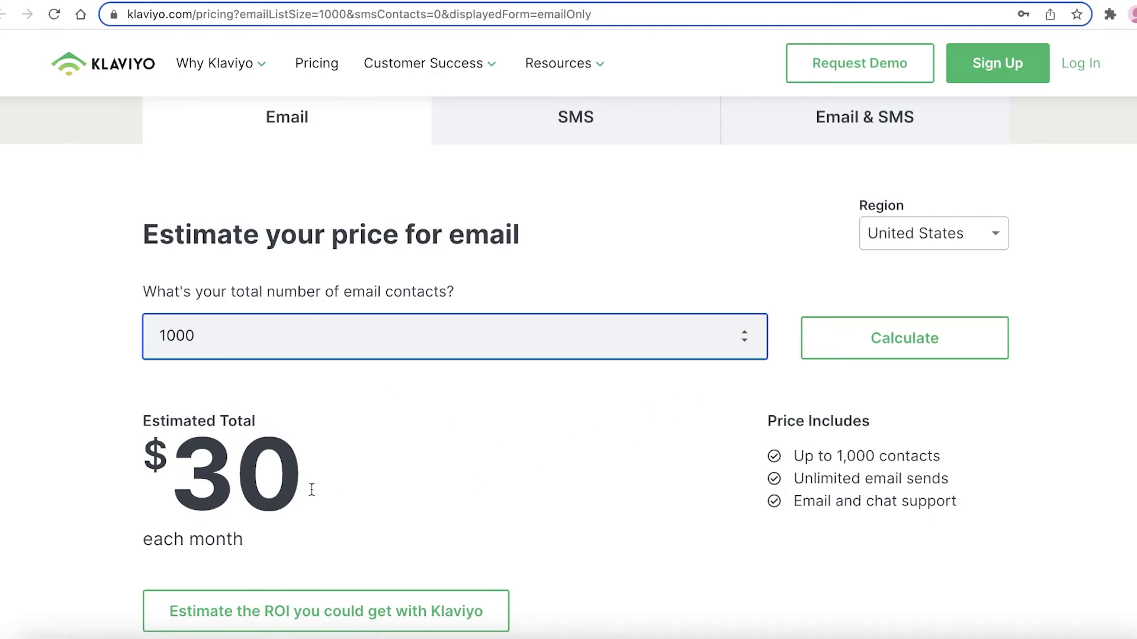
pyautogui.press('Return')
# Clear the contact count field in the email pricing estimator.
pyautogui.scroll(-6, 505, 292)
pyautogui.scroll(10, 505, 292)
pyautogui.scroll(-10, 505, 292)
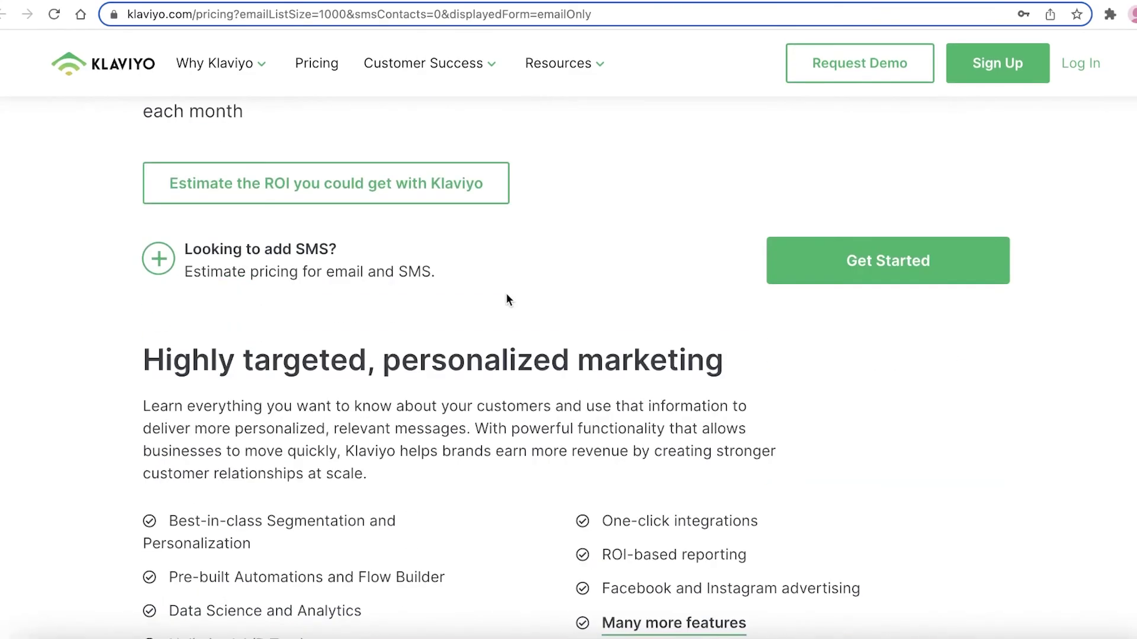
pyautogui.scroll(6, 505, 293)
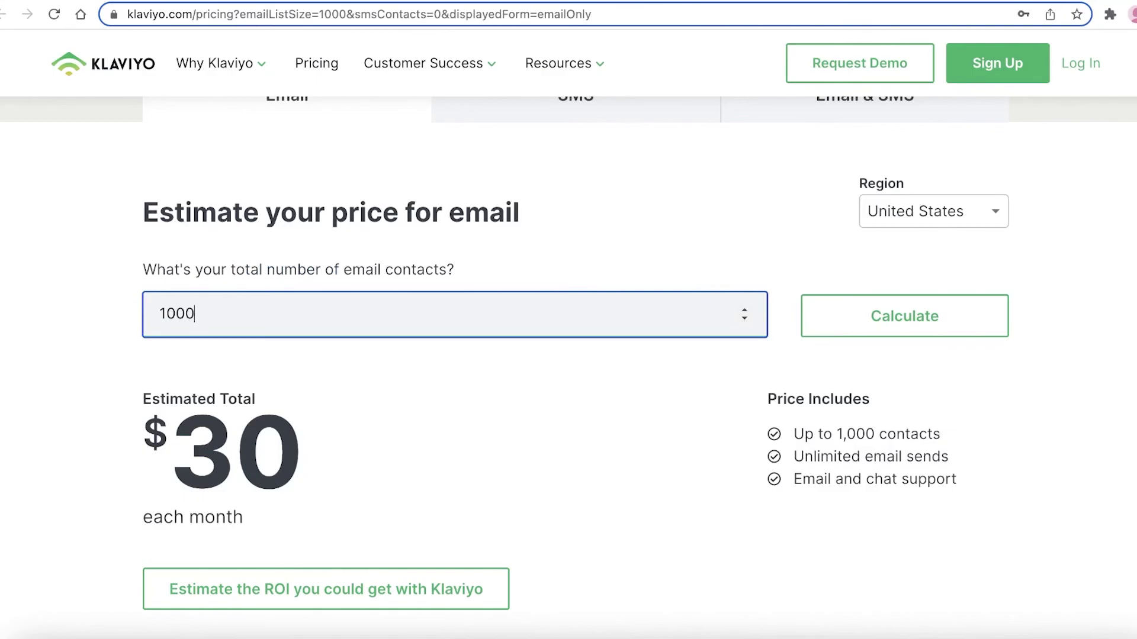
pyautogui.doubleClick(271, 298)
pyautogui.press('BackSpace')
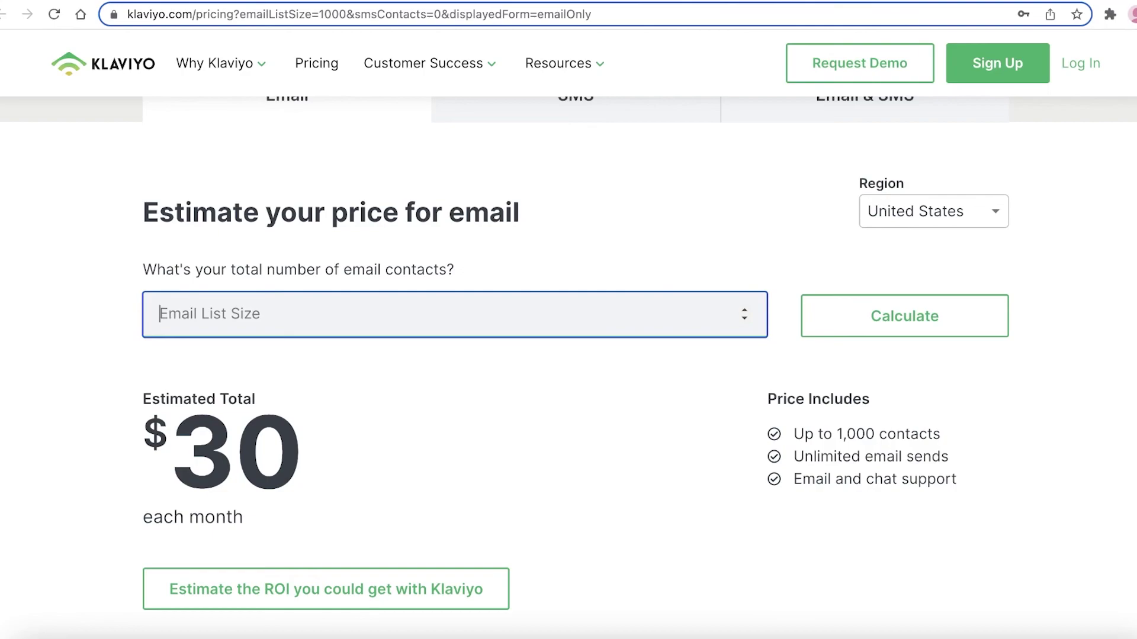
pyautogui.scroll(-1, 505, 296)
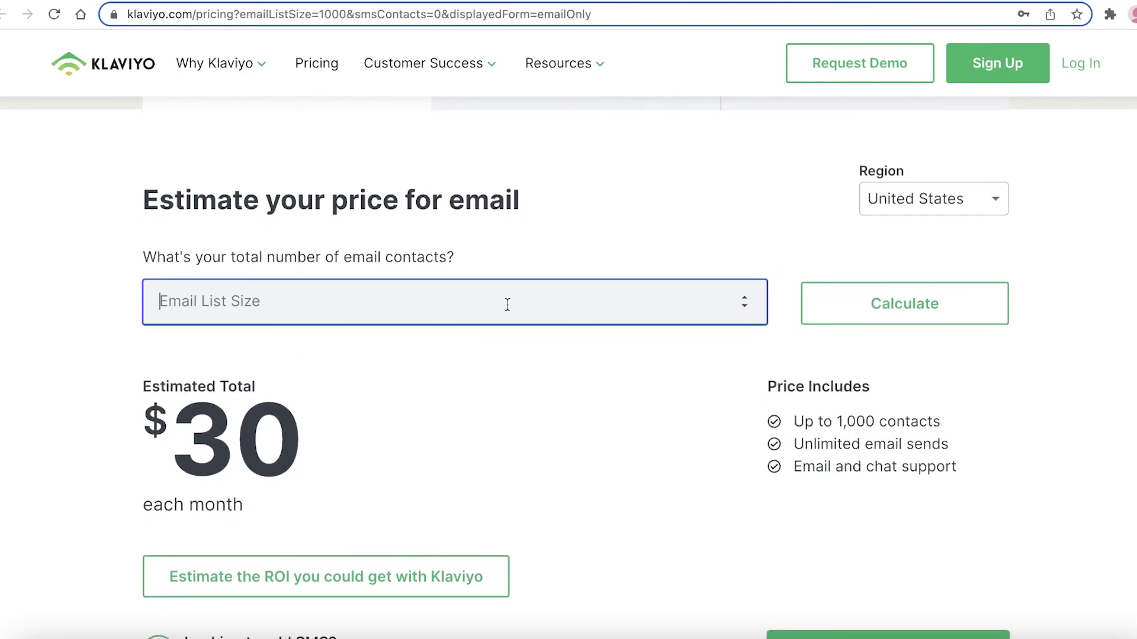